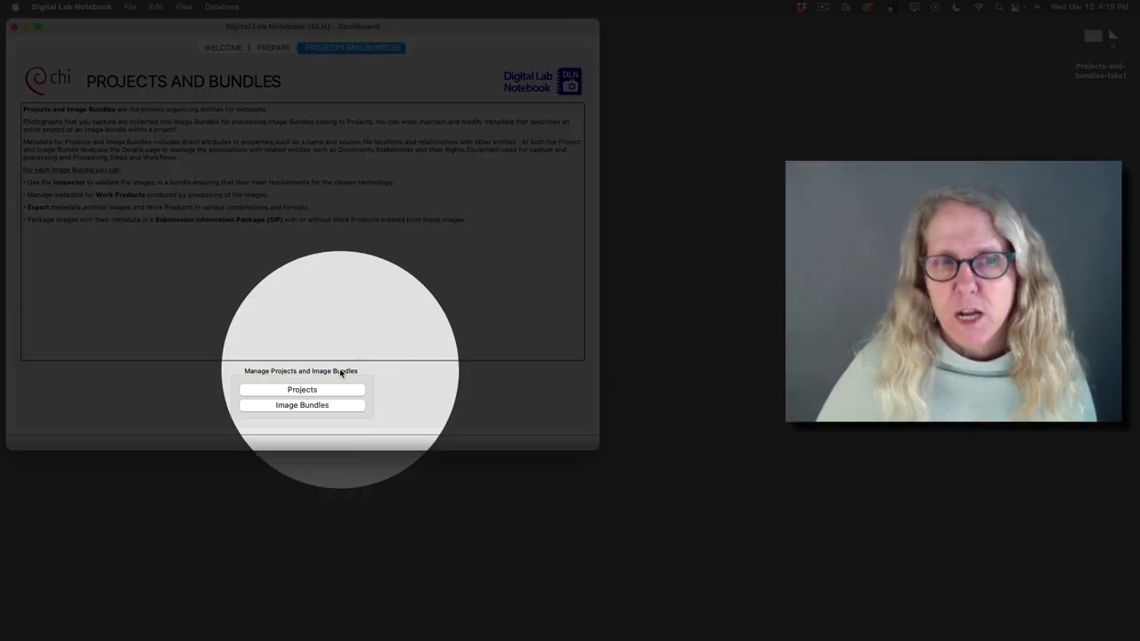
Show the Projects list with the two LACMA Assyrian Panels example projects, IDs 9 and 13
left_click(328, 392)
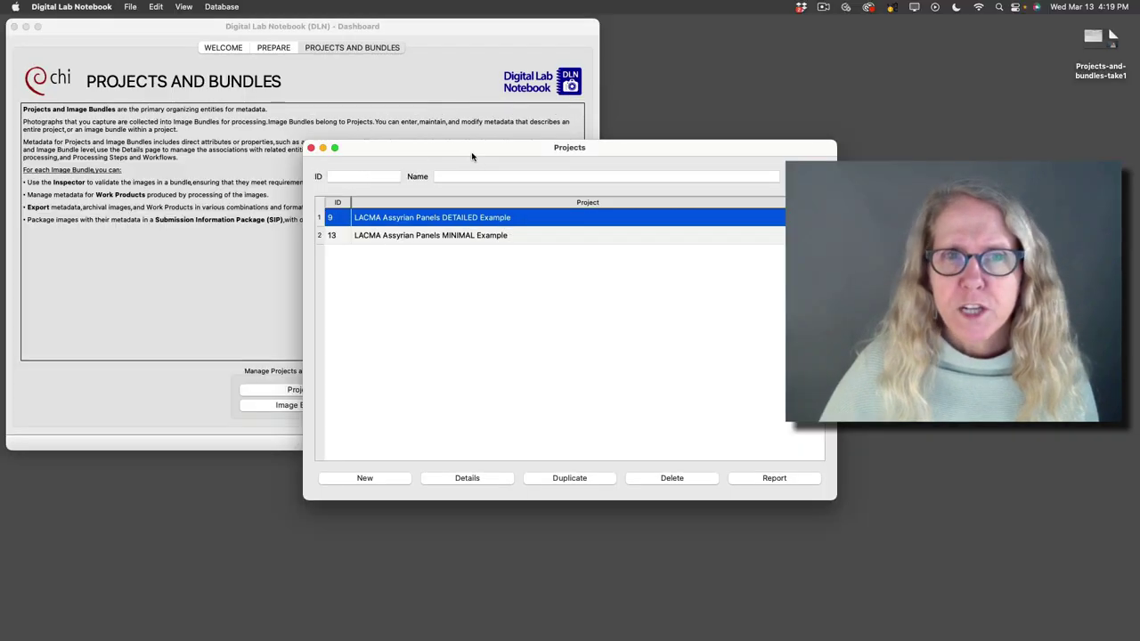
left_click_drag(472, 156, 266, 165)
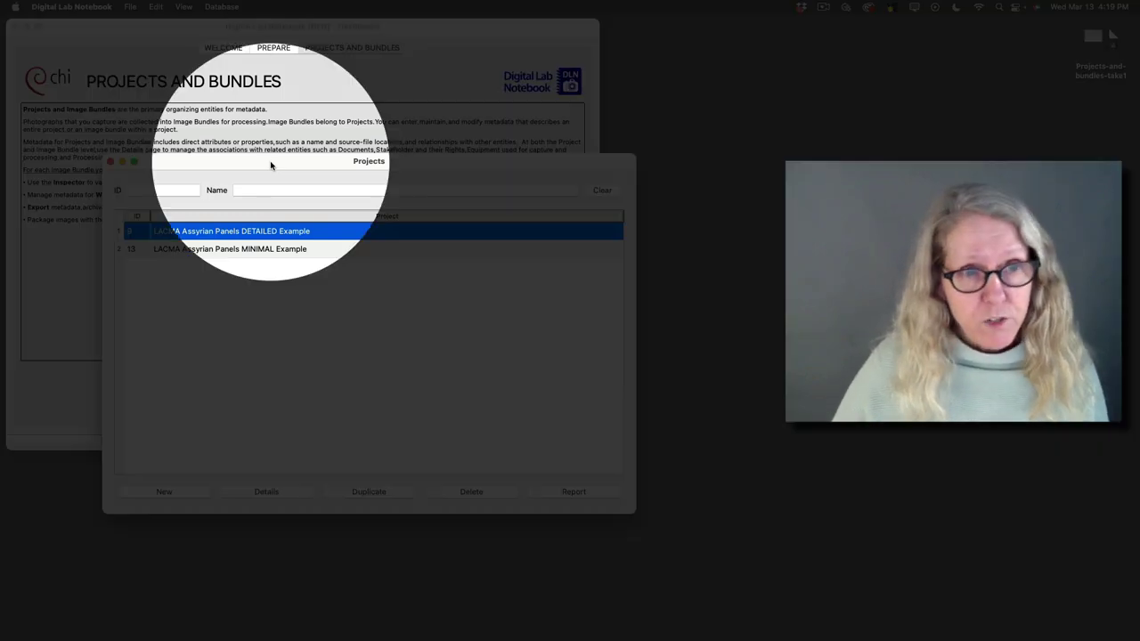
Open the LACMA Assyrian Panels DETAILED Example project, with images acquired 10/17/2016–5/25/2017
double_click(252, 234)
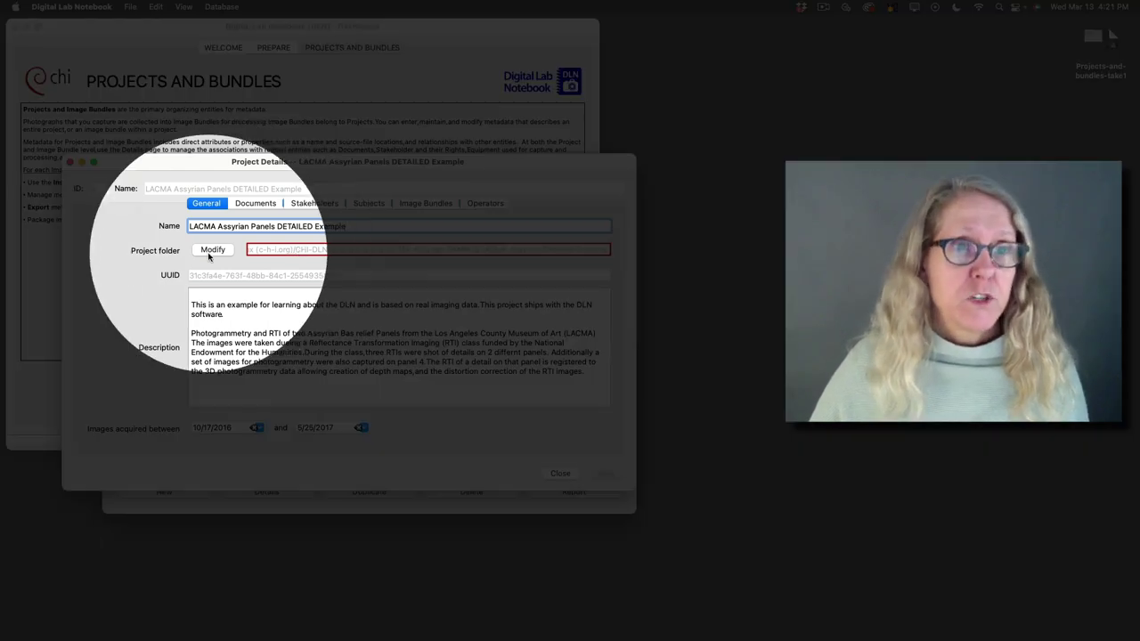
Point the project folder to Documents/DLN-Example-files/LACMA-Assyrian-Detailed-Example
left_click(207, 250)
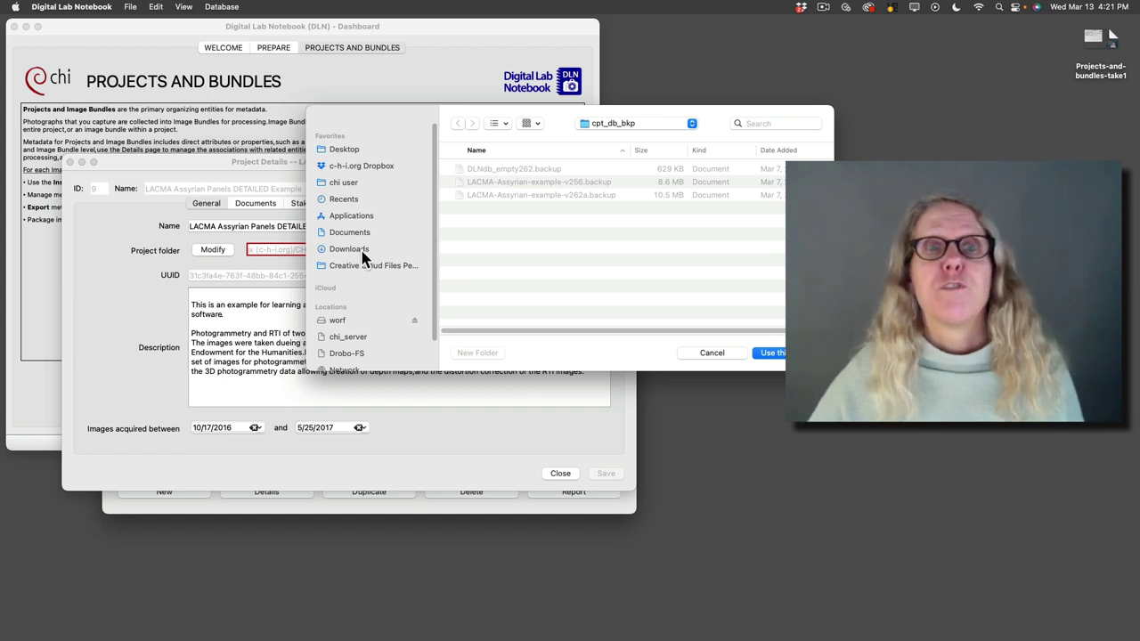
left_click(363, 254)
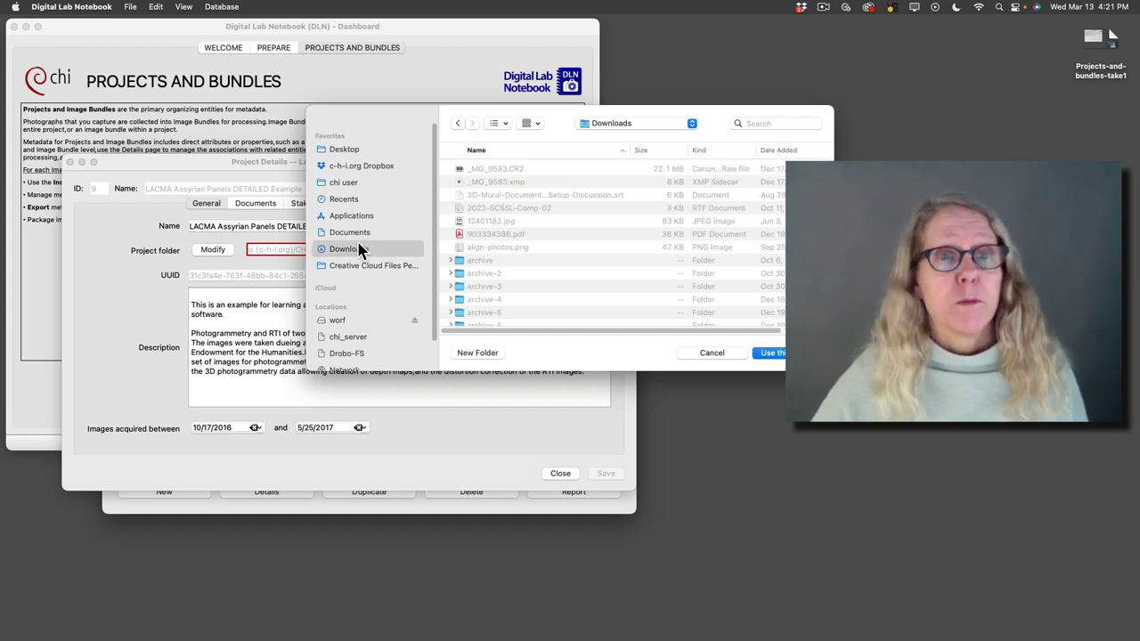
left_click(354, 232)
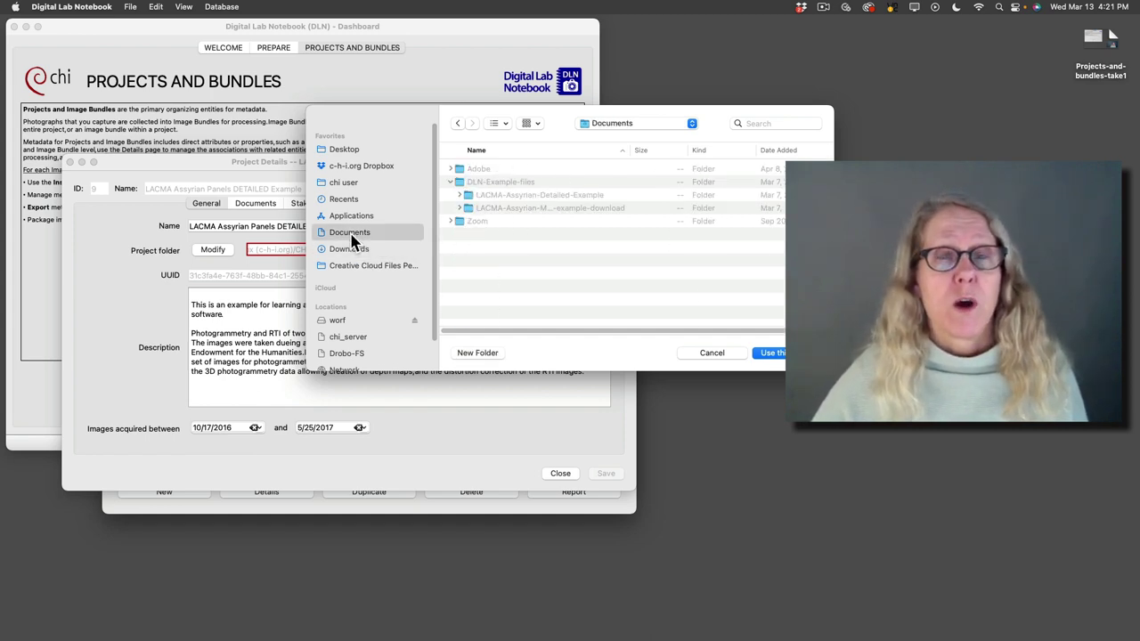
left_click(486, 184)
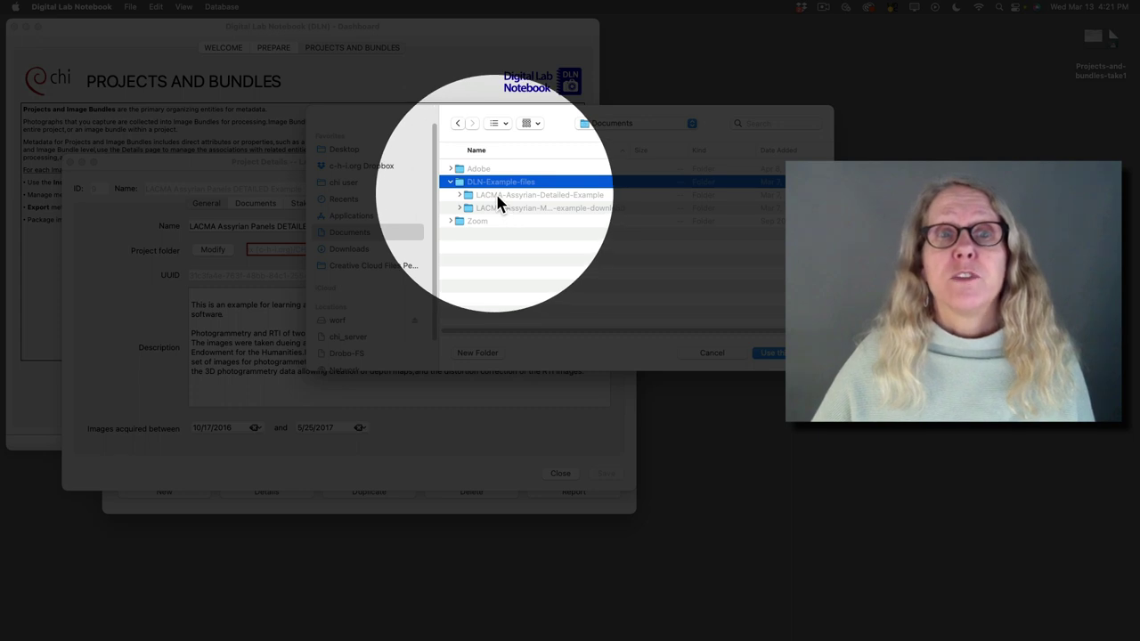
left_click(498, 195)
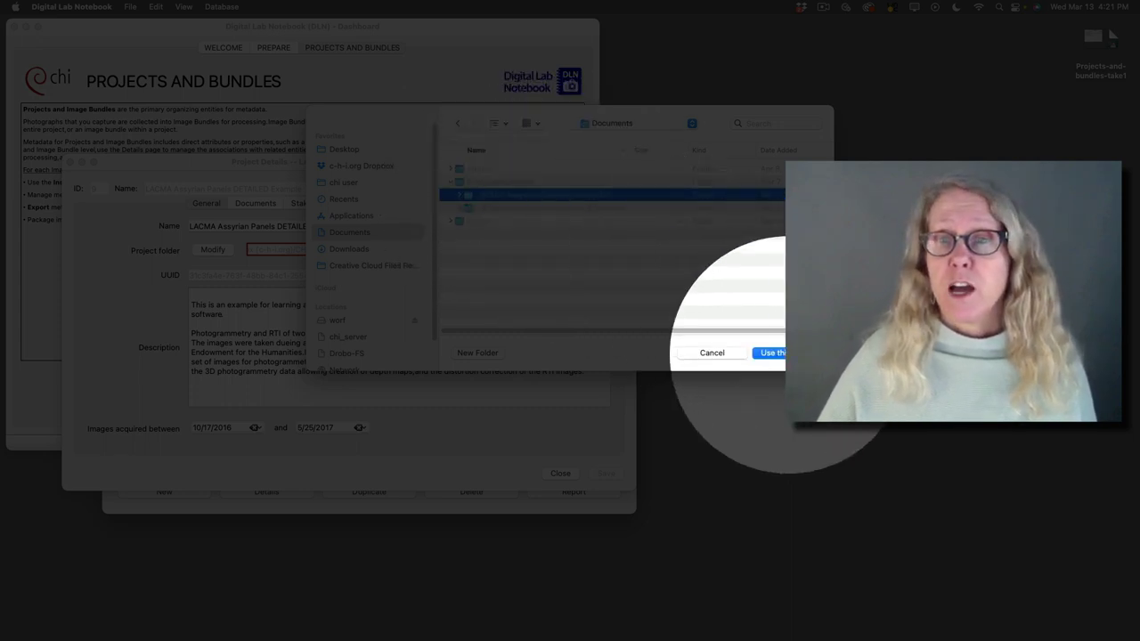
left_click(771, 353)
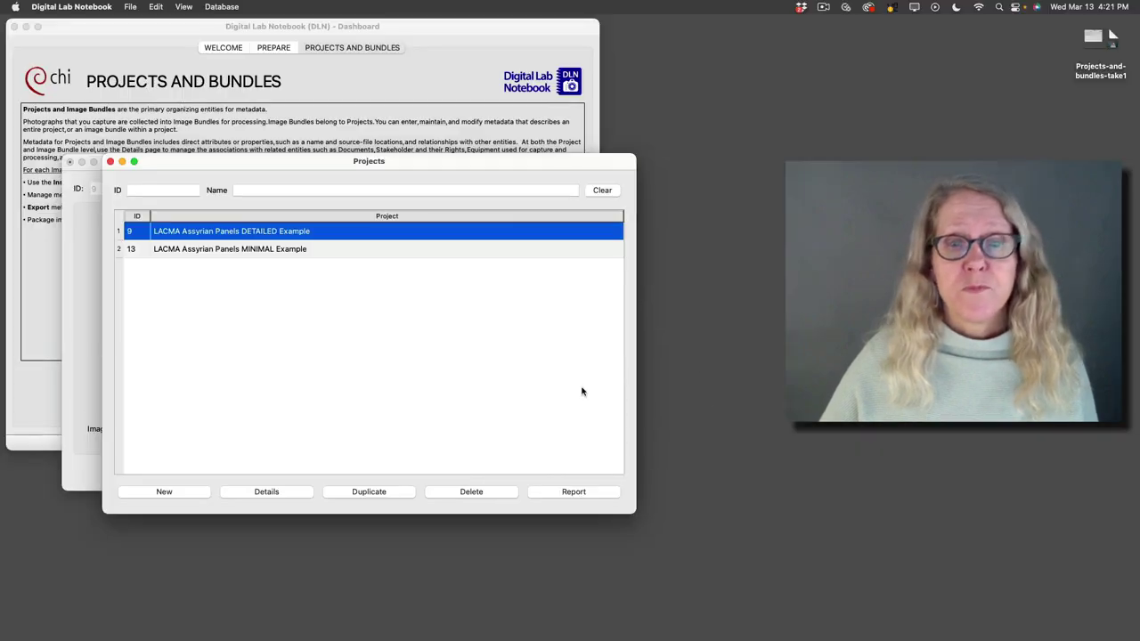
left_click(82, 371)
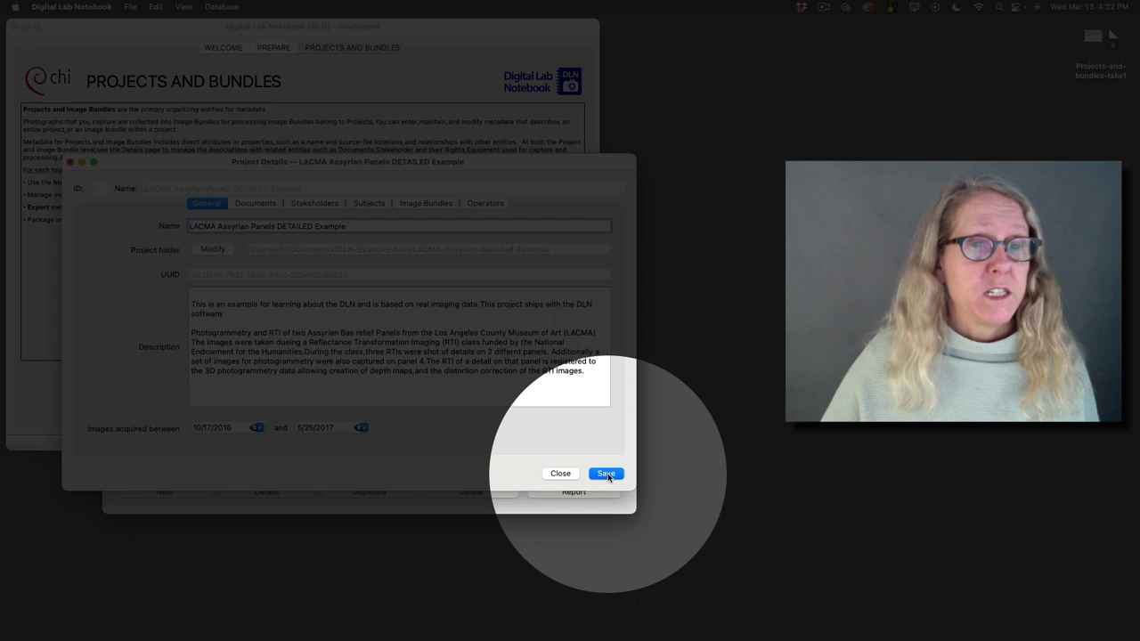
Save the project details with the new Documents-based project folder
left_click(606, 473)
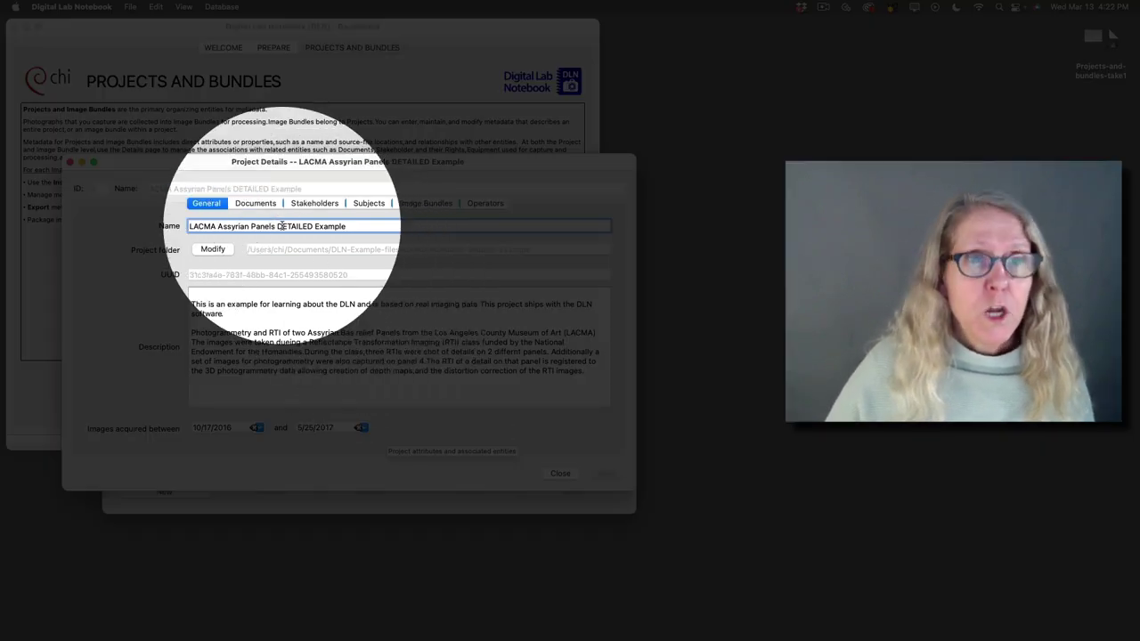
Show the three eligible project documents, including the RTI highlight-capture guide and RTIBuilder log
left_click(255, 204)
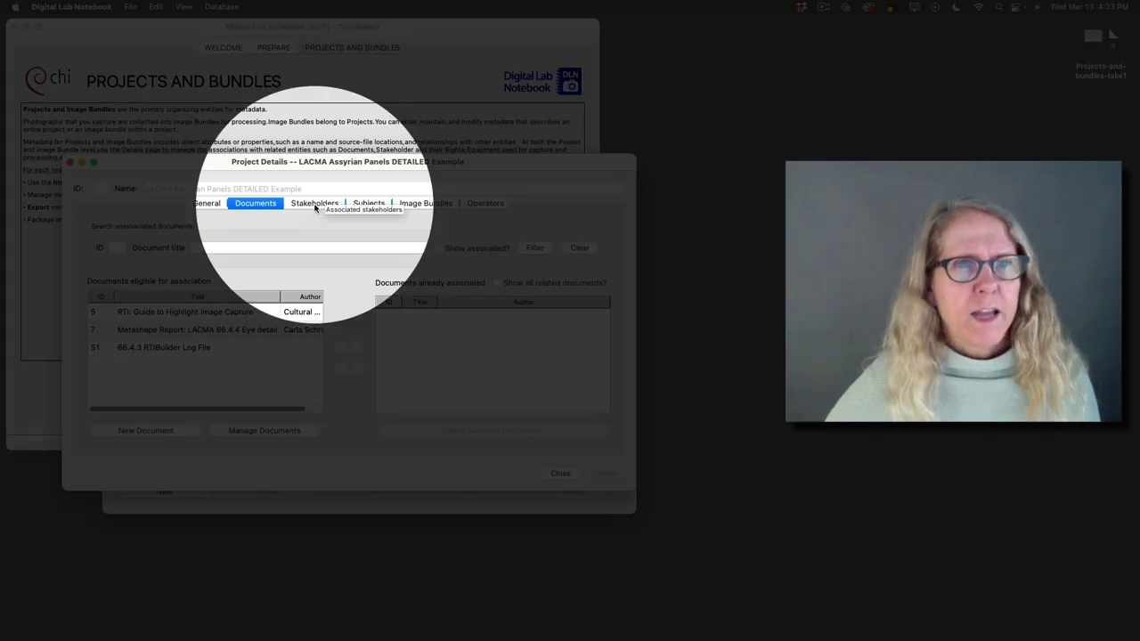
Unassociate Cultural Heritage Imaging, leaving National Endowment for the Humanities and LACMA as stakeholders
left_click(315, 204)
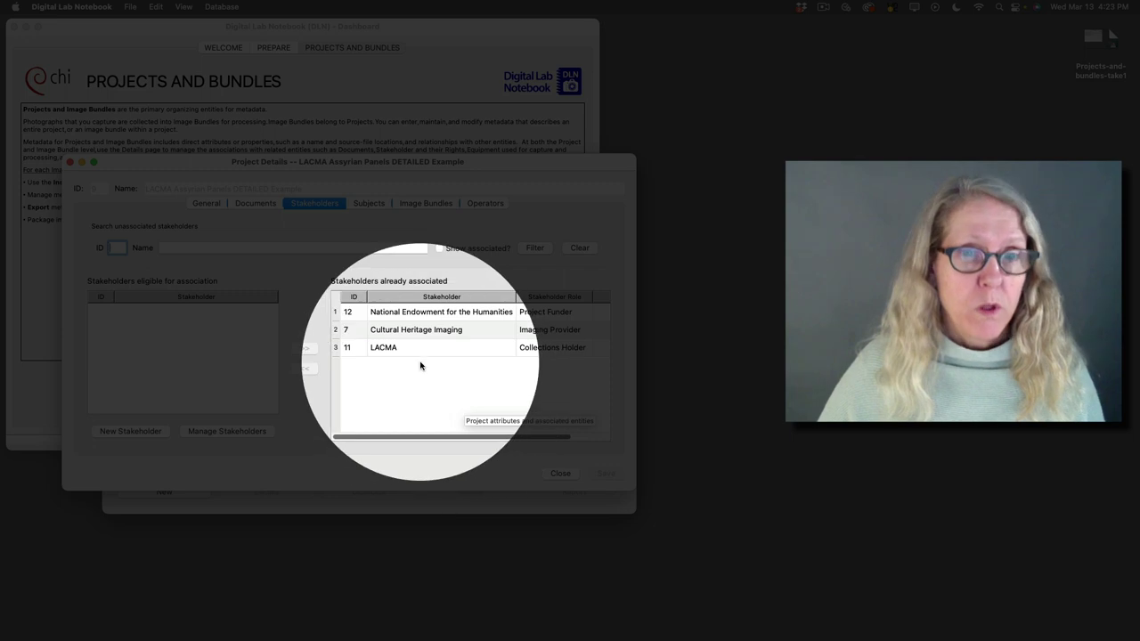
left_click(394, 330)
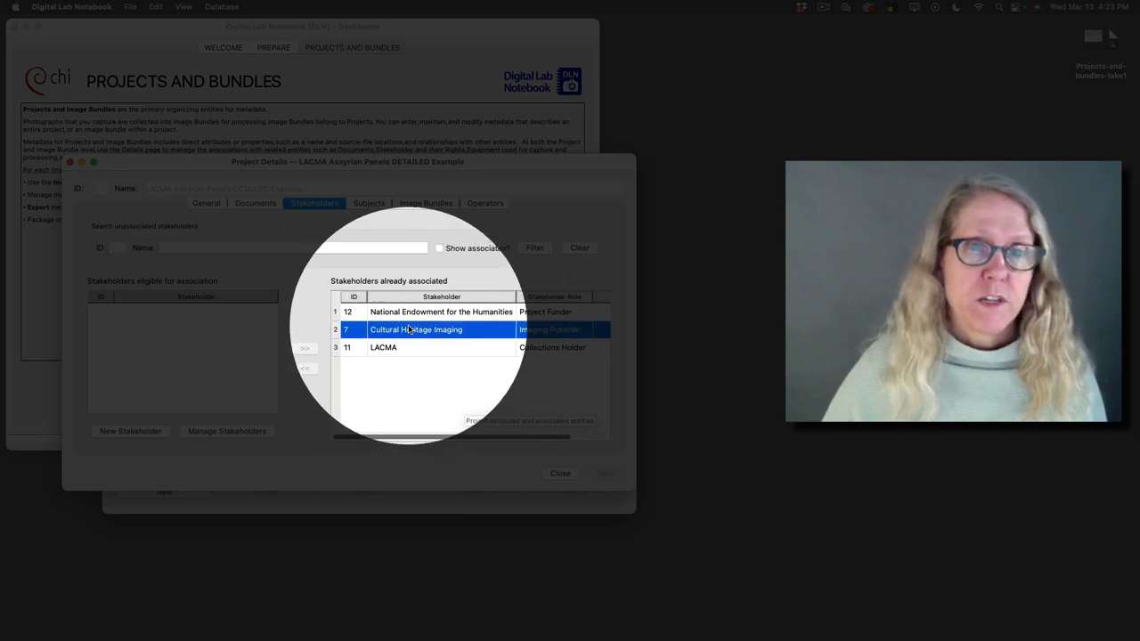
left_click(303, 368)
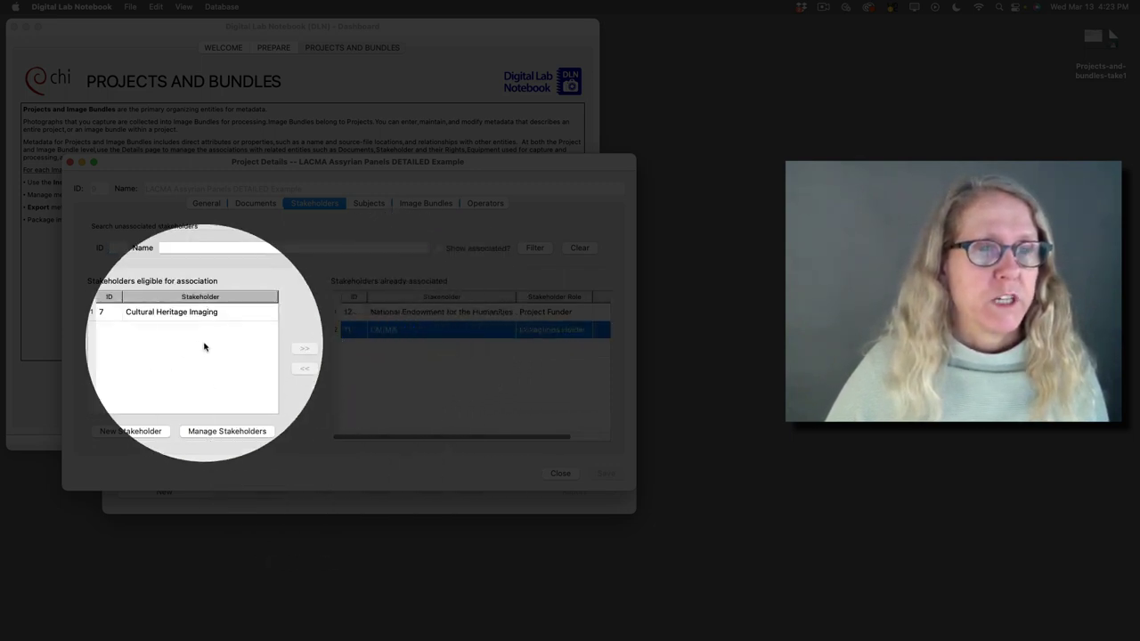
left_click(157, 314)
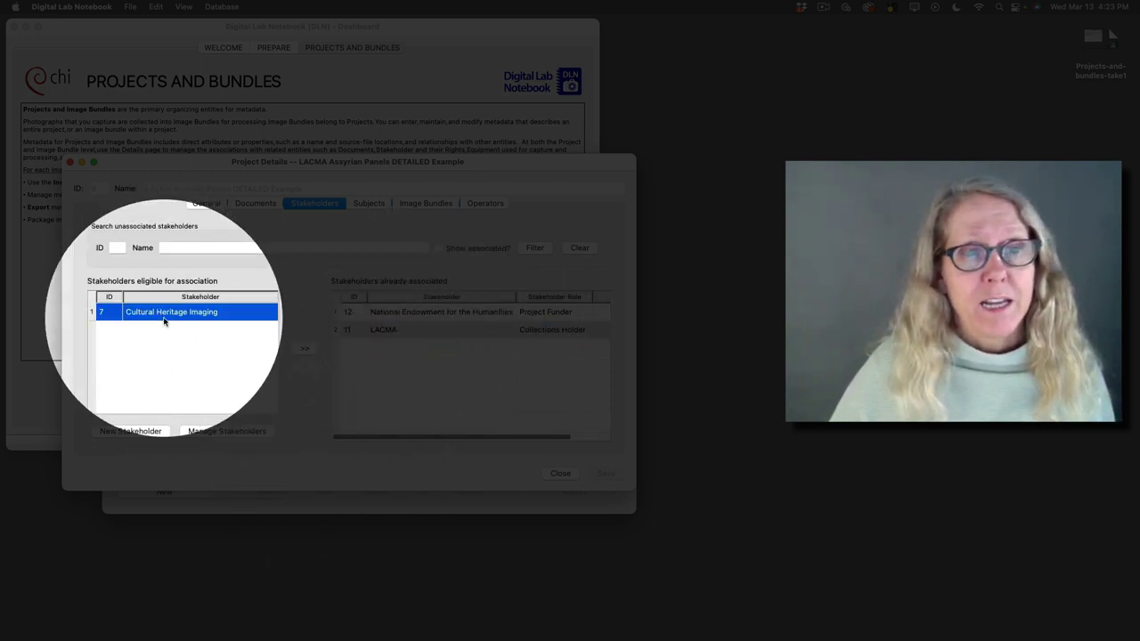
Re-associate Cultural Heritage Imaging with the project in the Imaging Trainer role
left_click(305, 350)
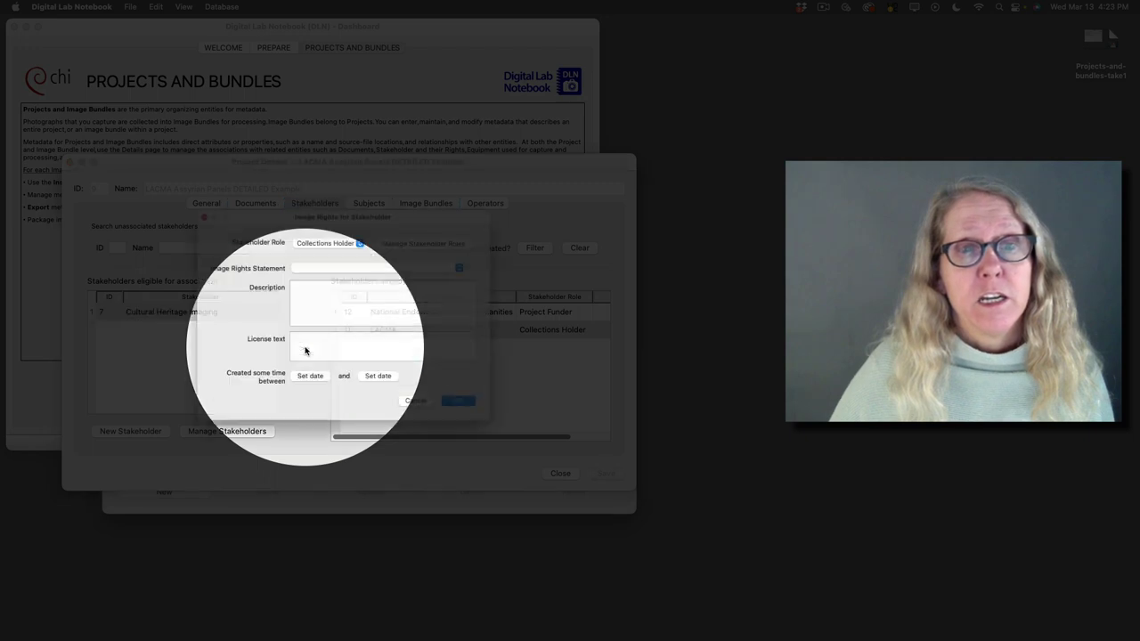
left_click(363, 233)
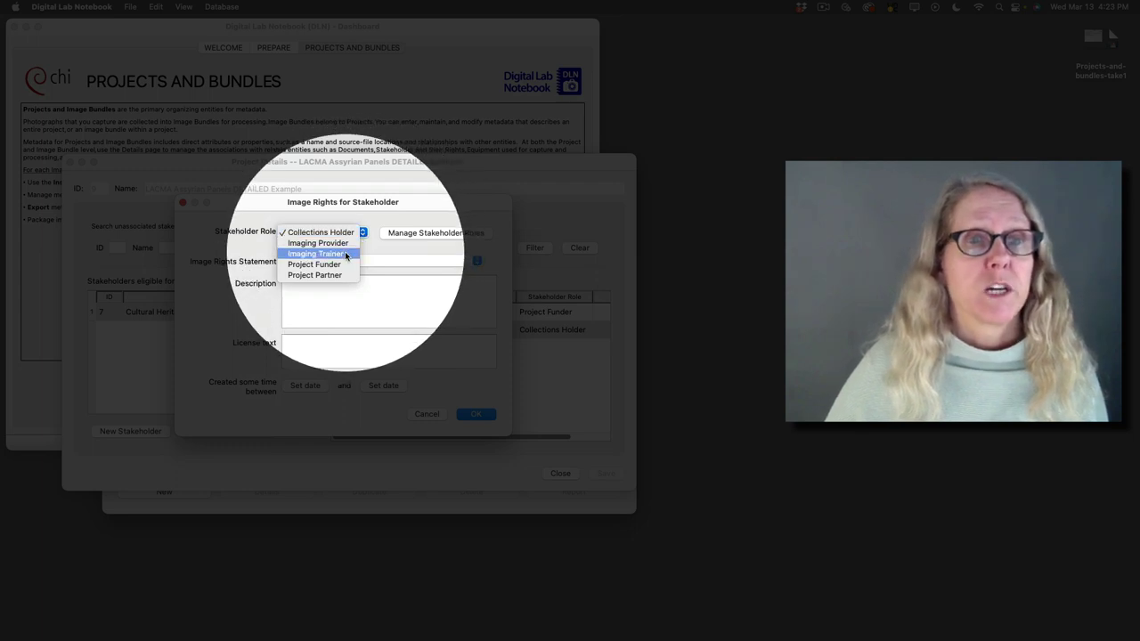
left_click(346, 255)
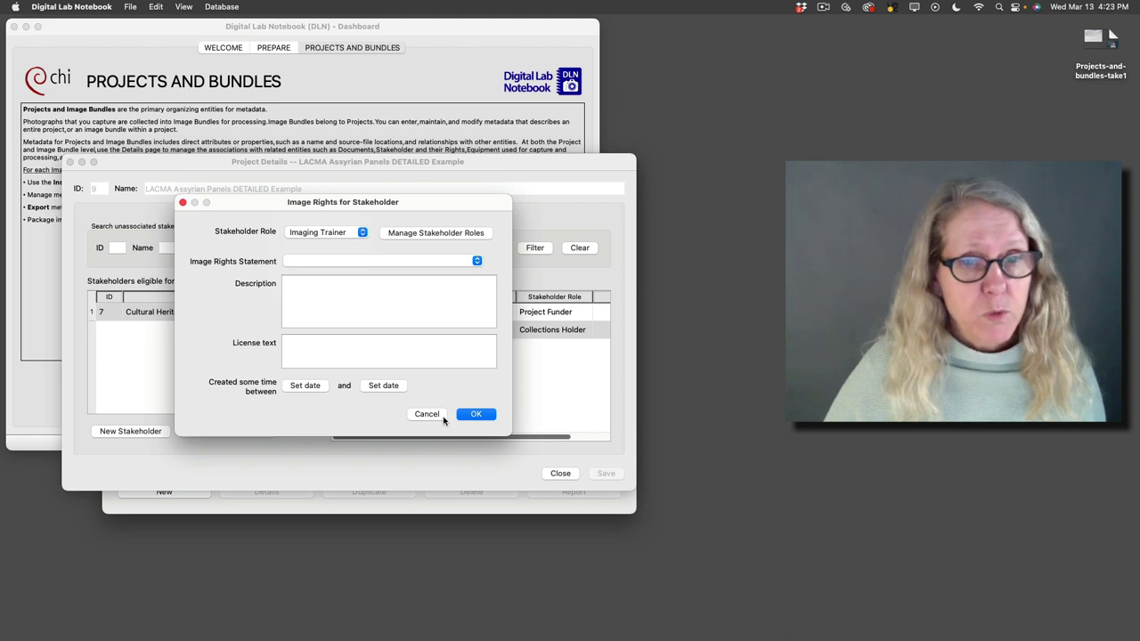
left_click(478, 415)
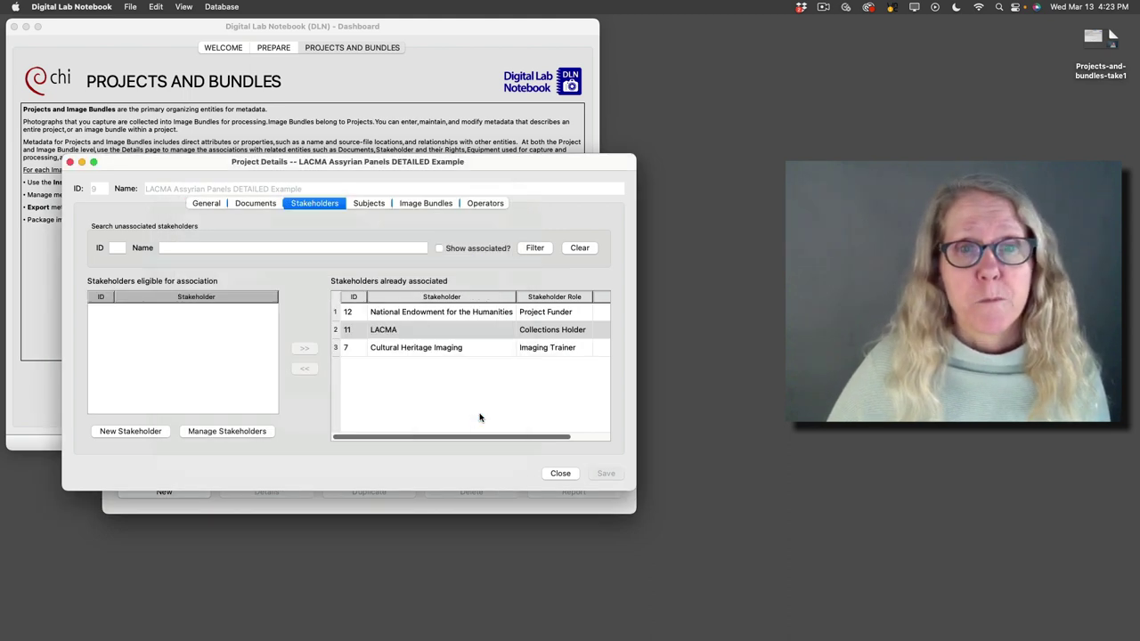
List the project's three image bundles and select 66.4.4 lower left Detail
left_click(411, 205)
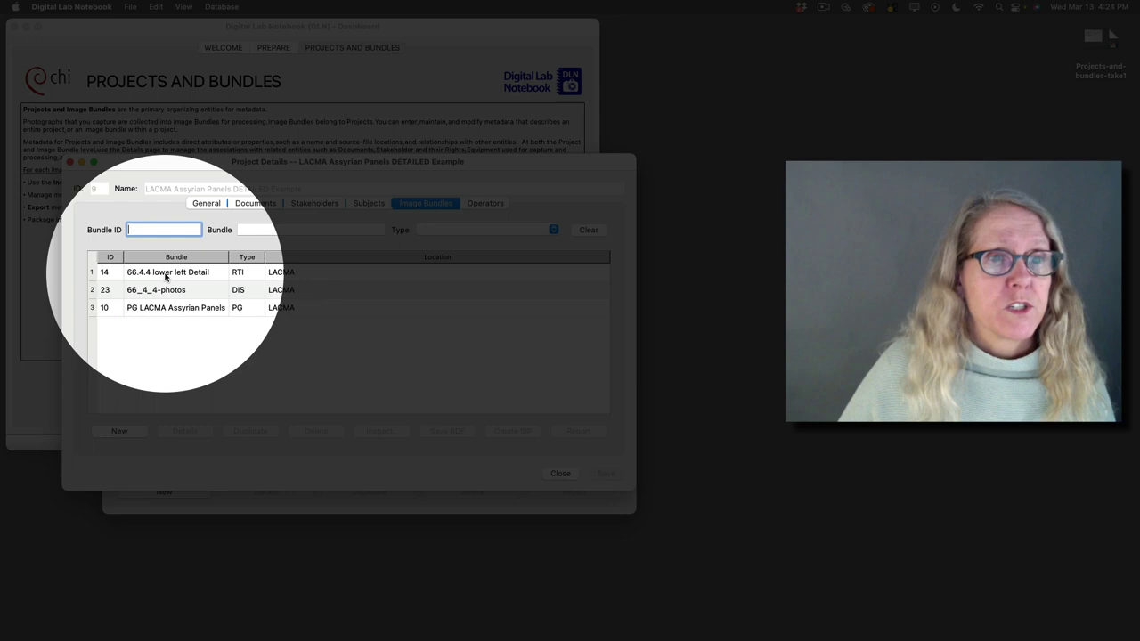
left_click(164, 274)
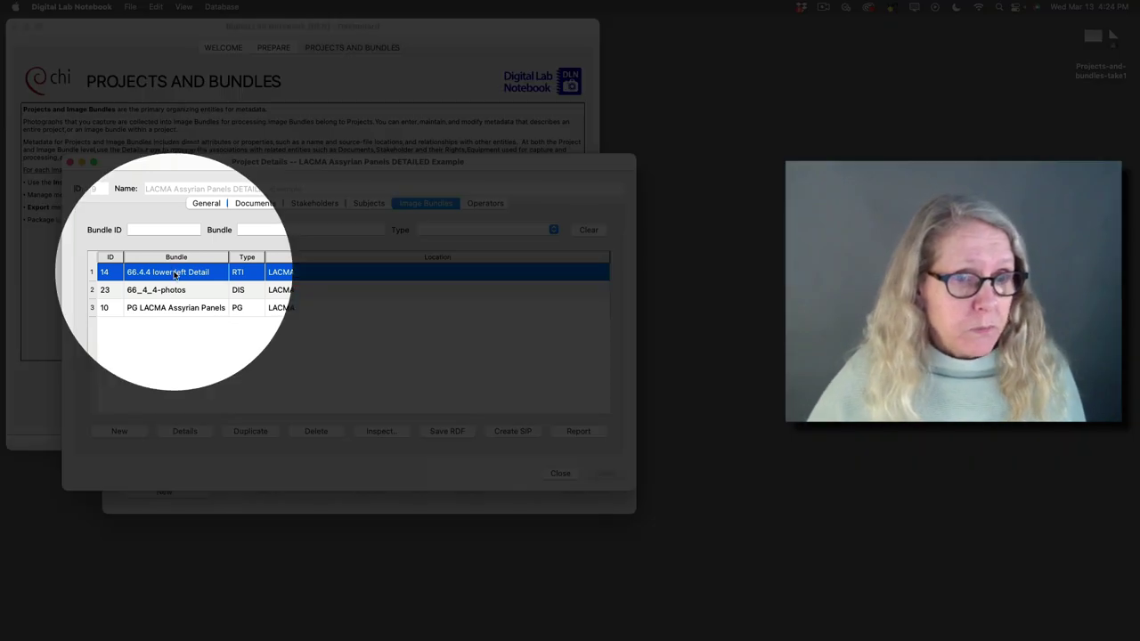
Open the 66.4.4 lower left Detail bundle and browse its stakeholders, subjects and equipment
double_click(174, 273)
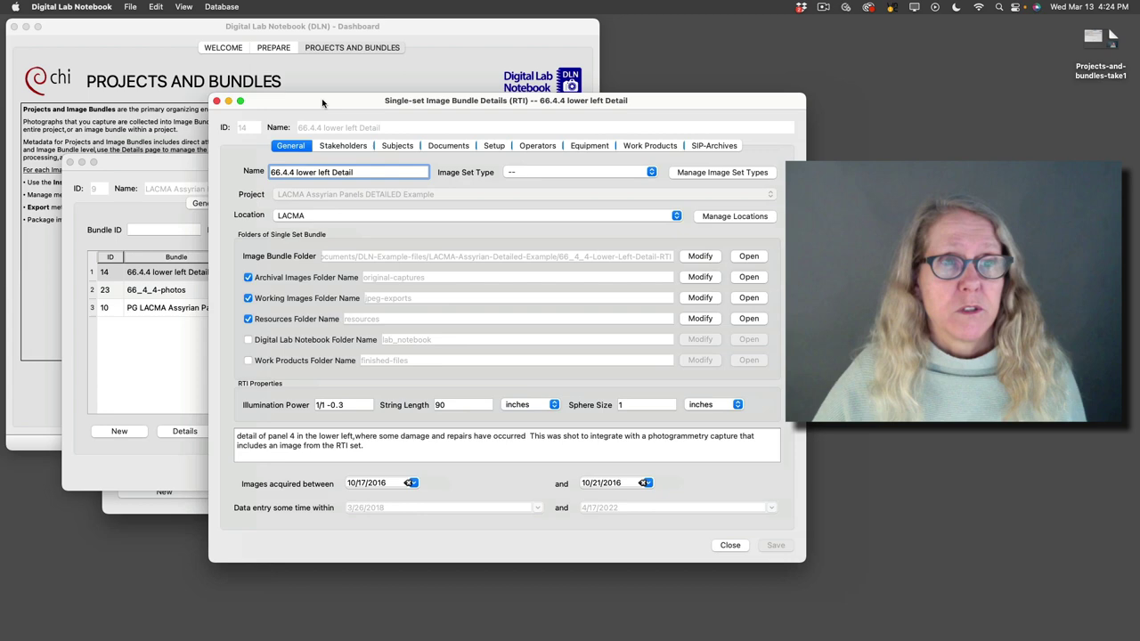
left_click_drag(397, 100, 163, 88)
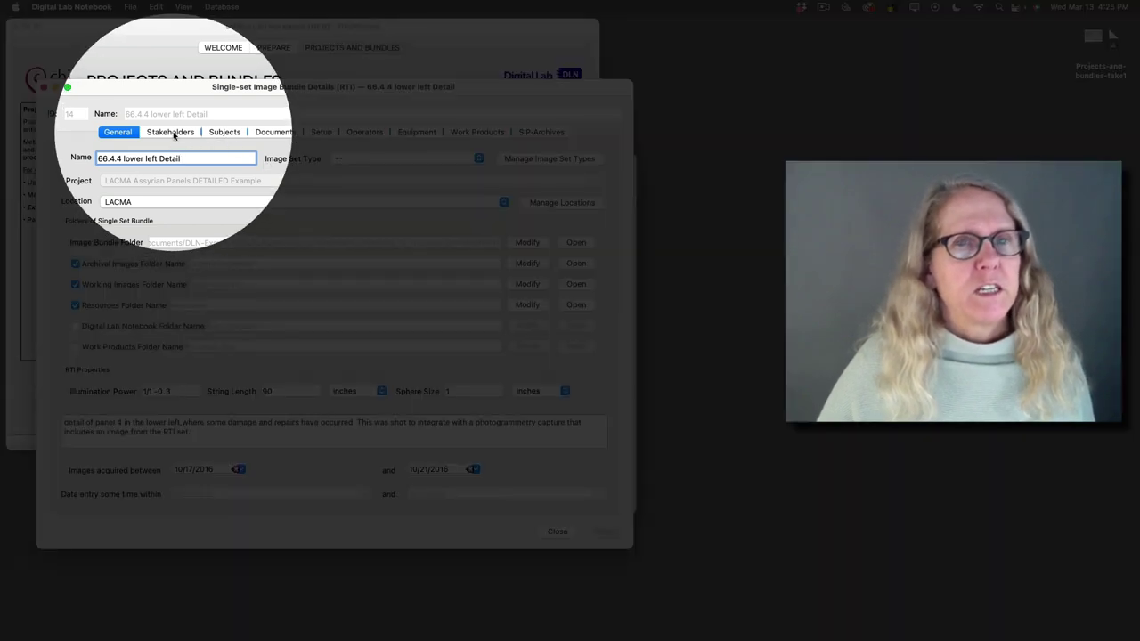
left_click(171, 133)
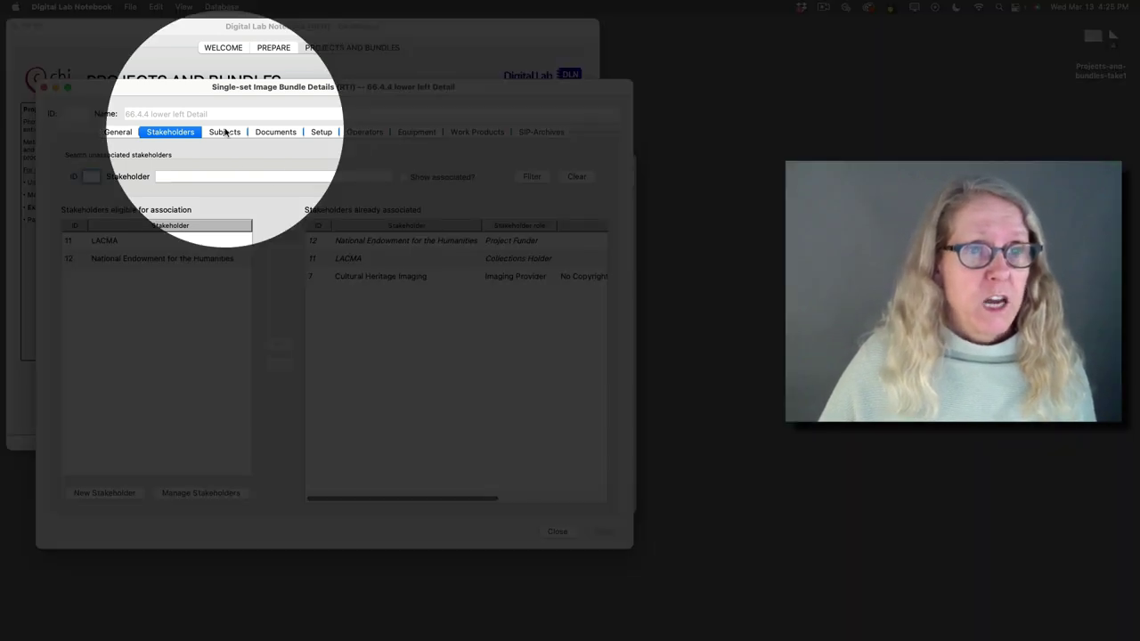
left_click(224, 131)
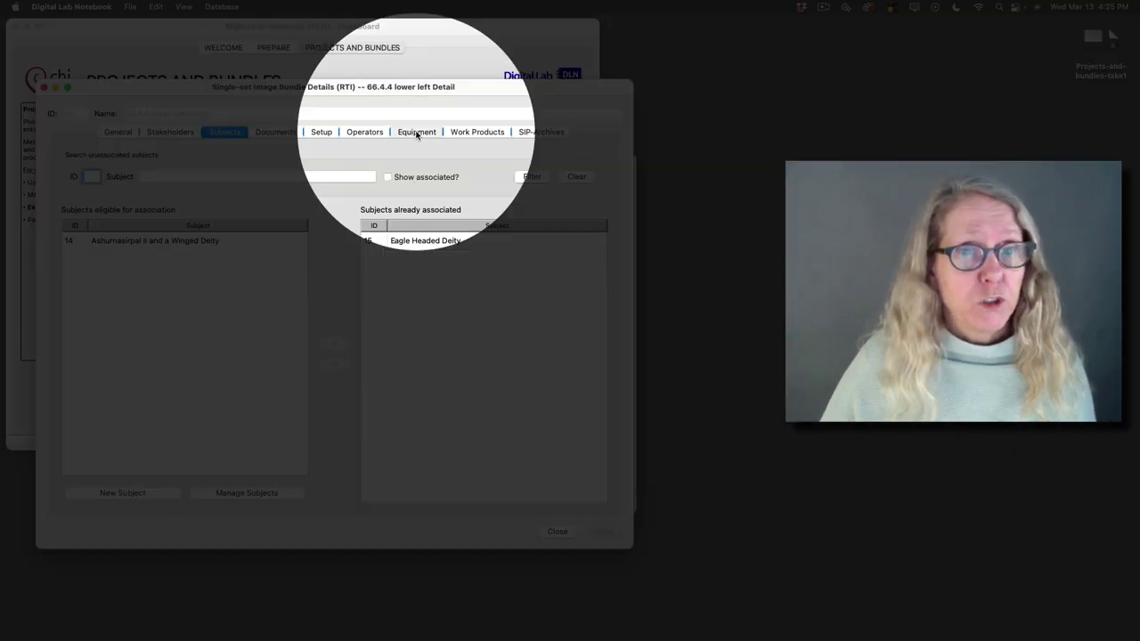
left_click(416, 131)
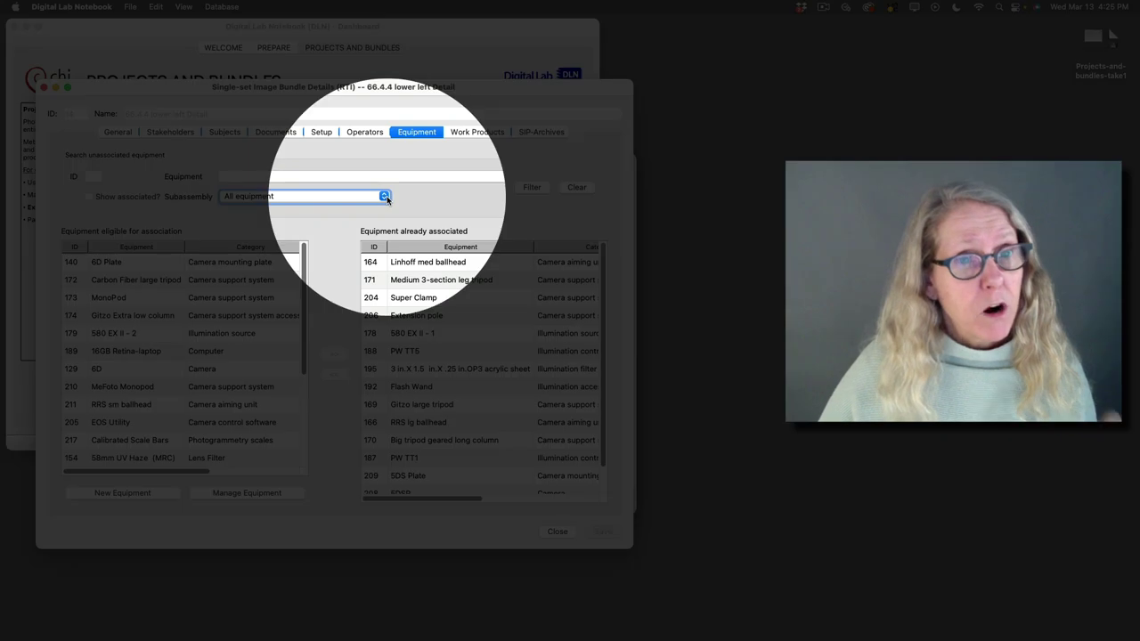
Look through the equipment subassembly options without changing the selection
left_click(385, 197)
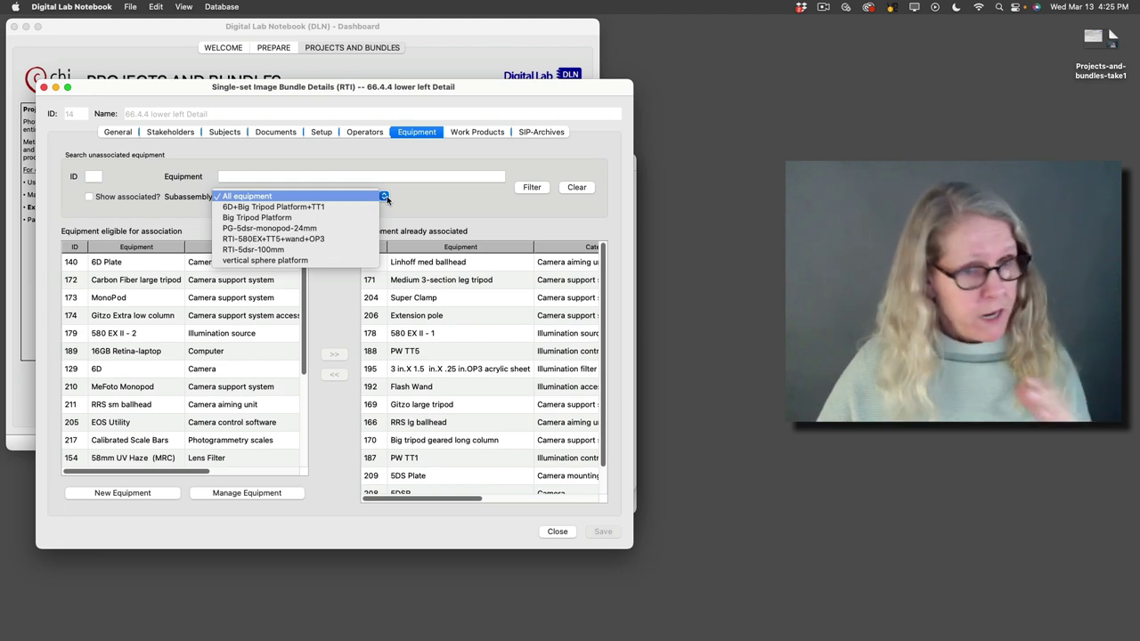
key("Down")
key("Down")
key("Down")
key("Down")
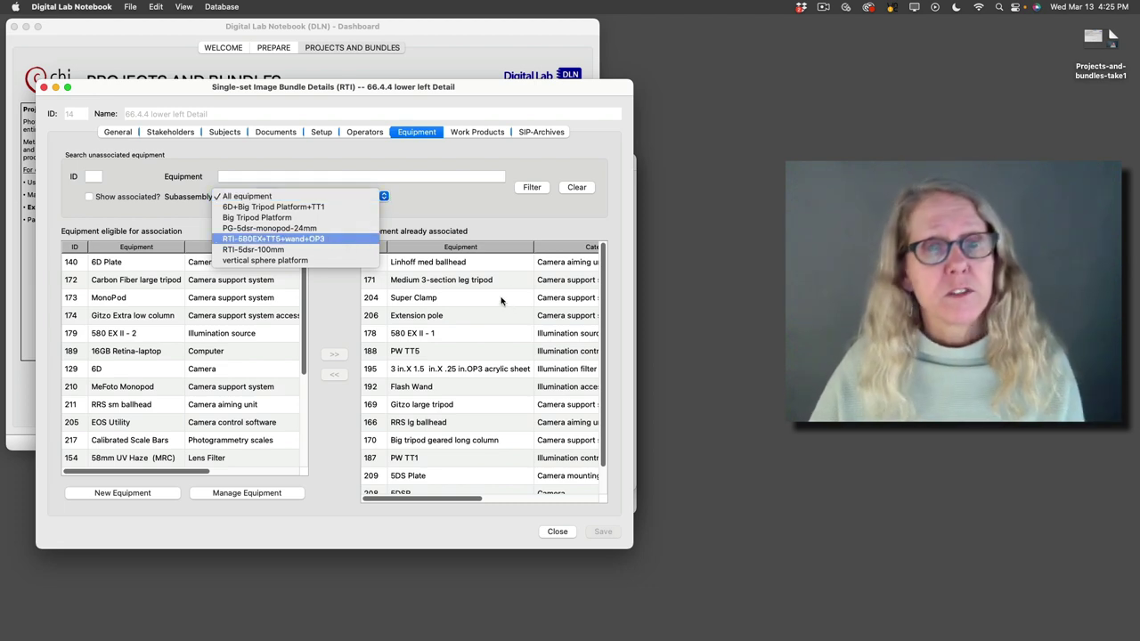
key("Up")
key("Up")
key("Up")
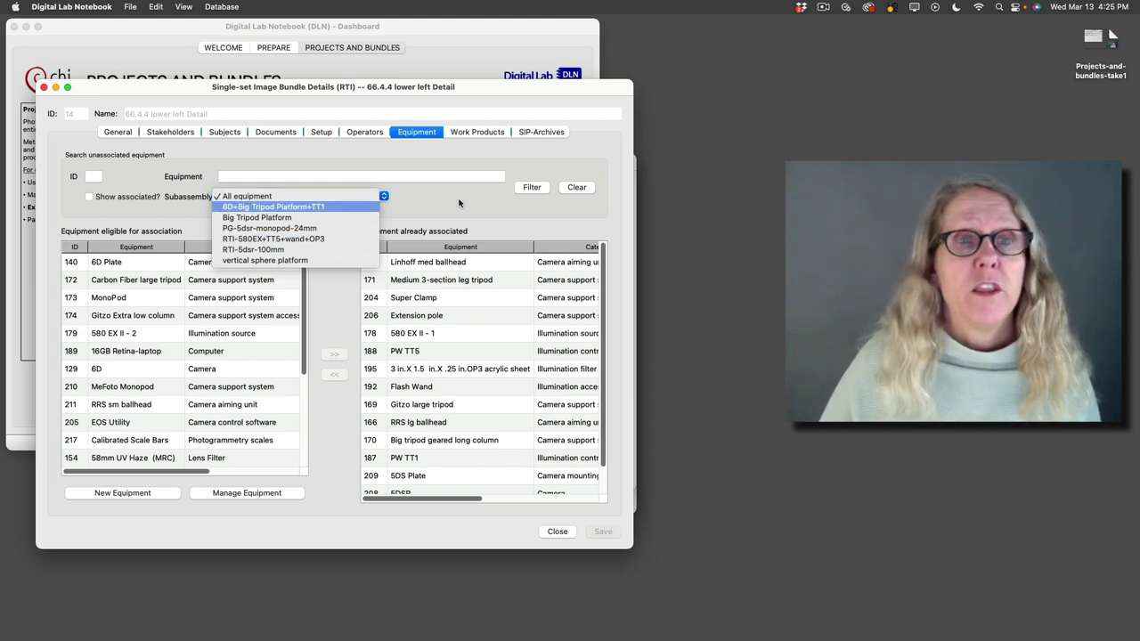
key("Escape")
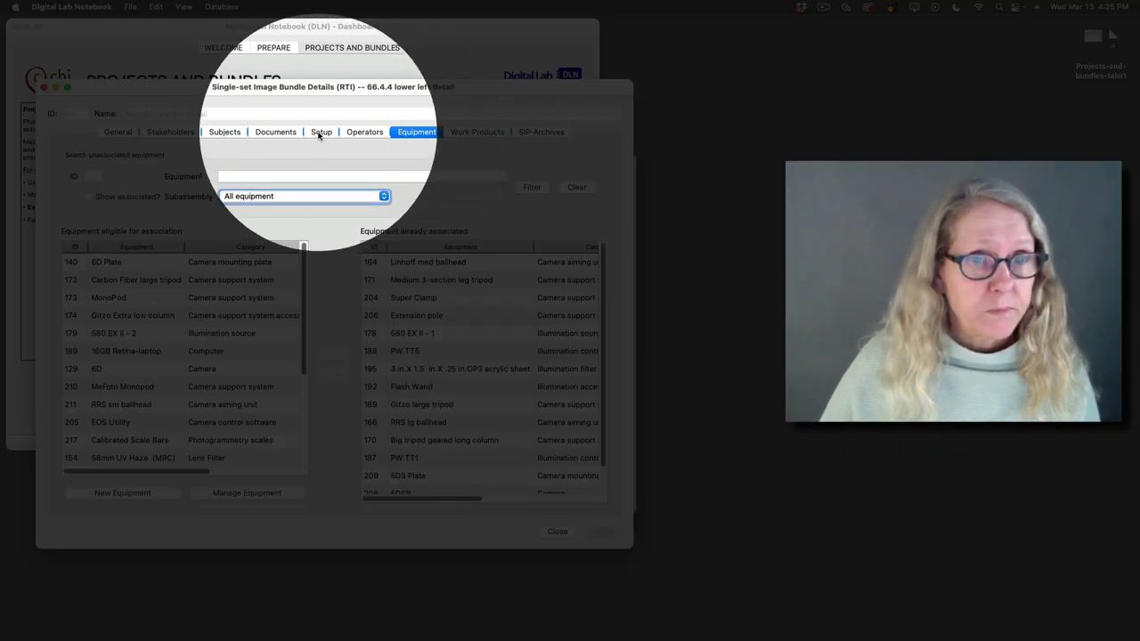
View the bundle's setup photos, then return to its Linhoff ballhead, tripod and Super Clamp equipment list
left_click(319, 134)
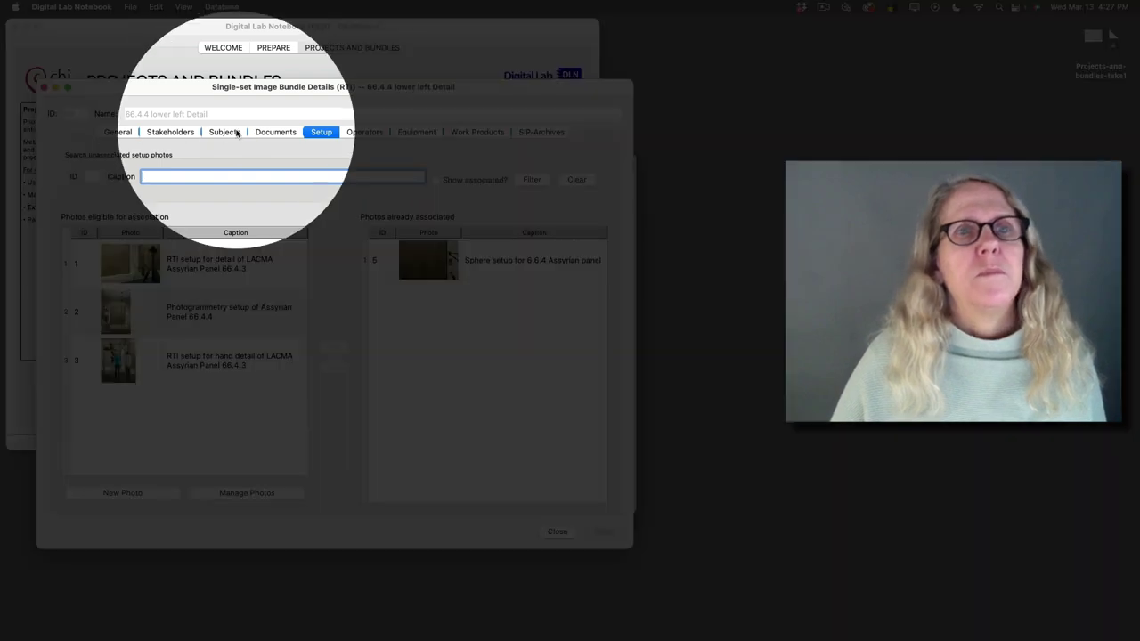
left_click(417, 132)
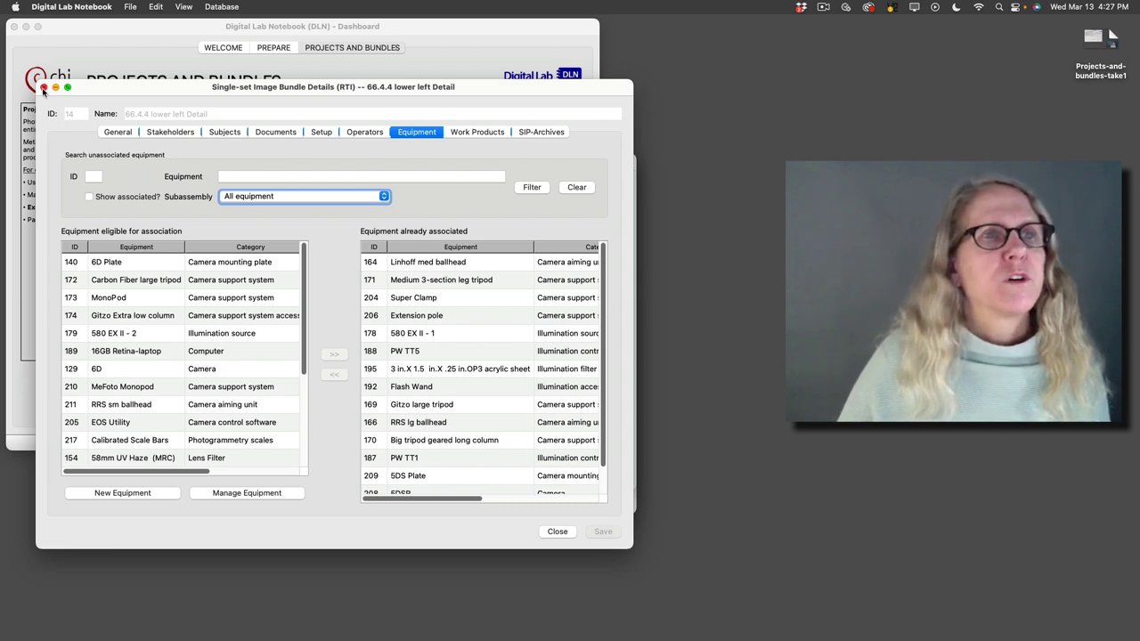
Copy the 66.4.4 lower left Detail bundle and change 'left Detail (copy)' in its name to 'test'
left_click(44, 87)
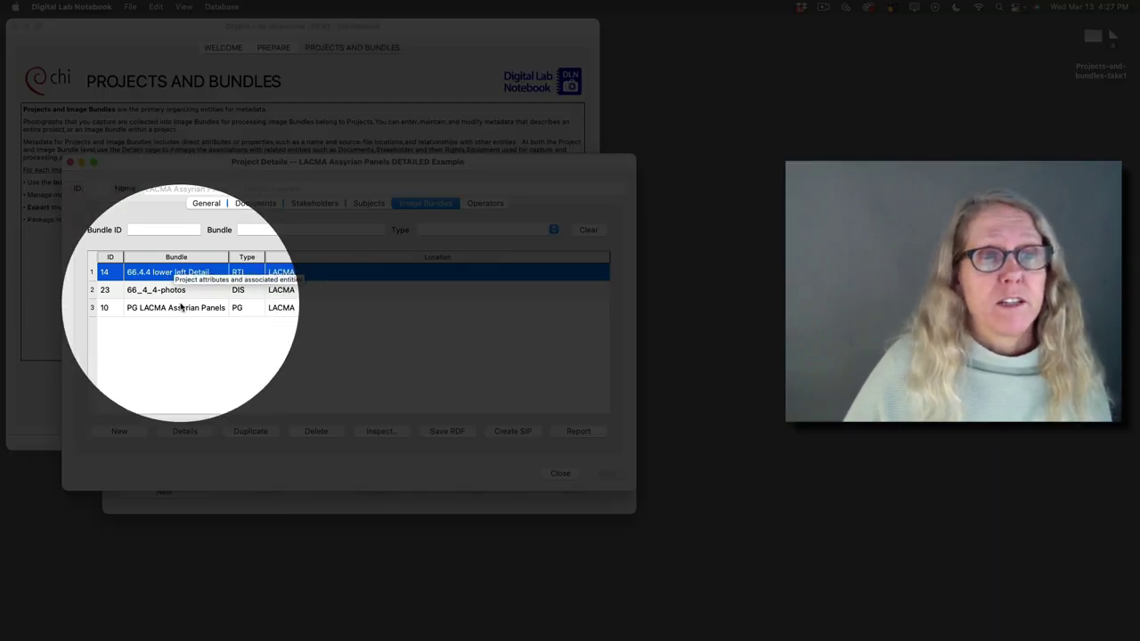
left_click(251, 431)
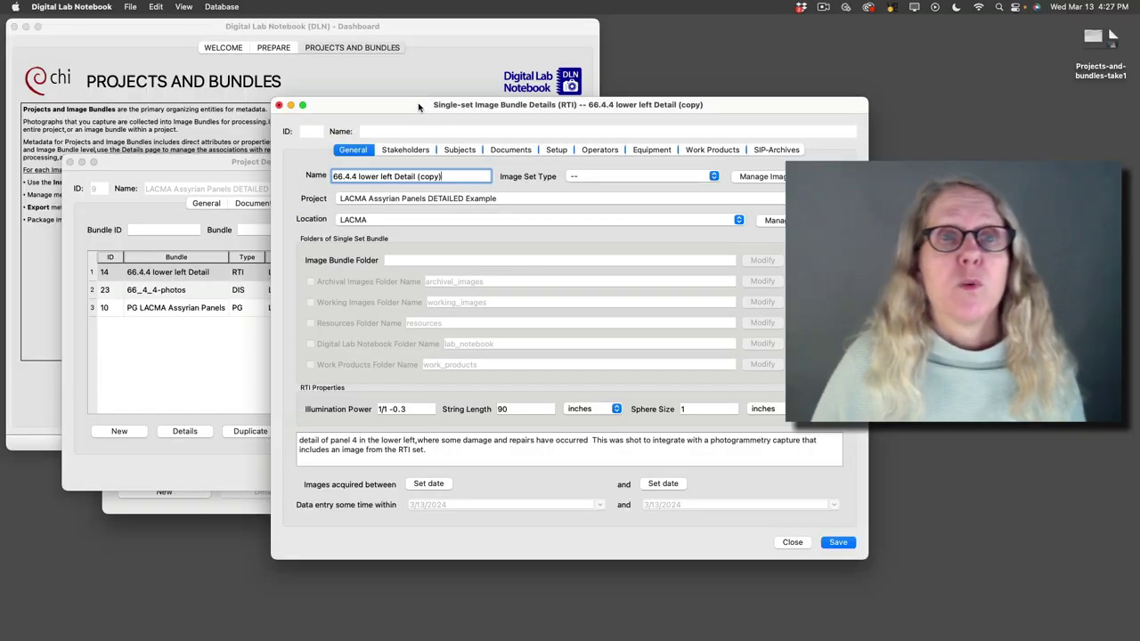
left_click_drag(425, 104, 347, 85)
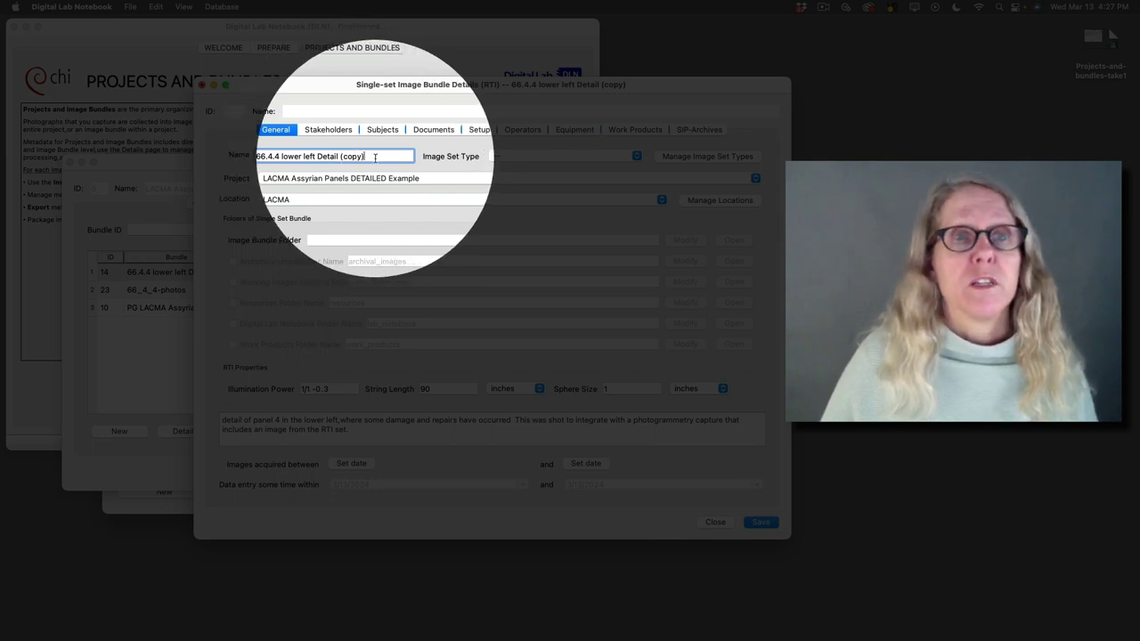
left_click_drag(358, 159, 304, 157)
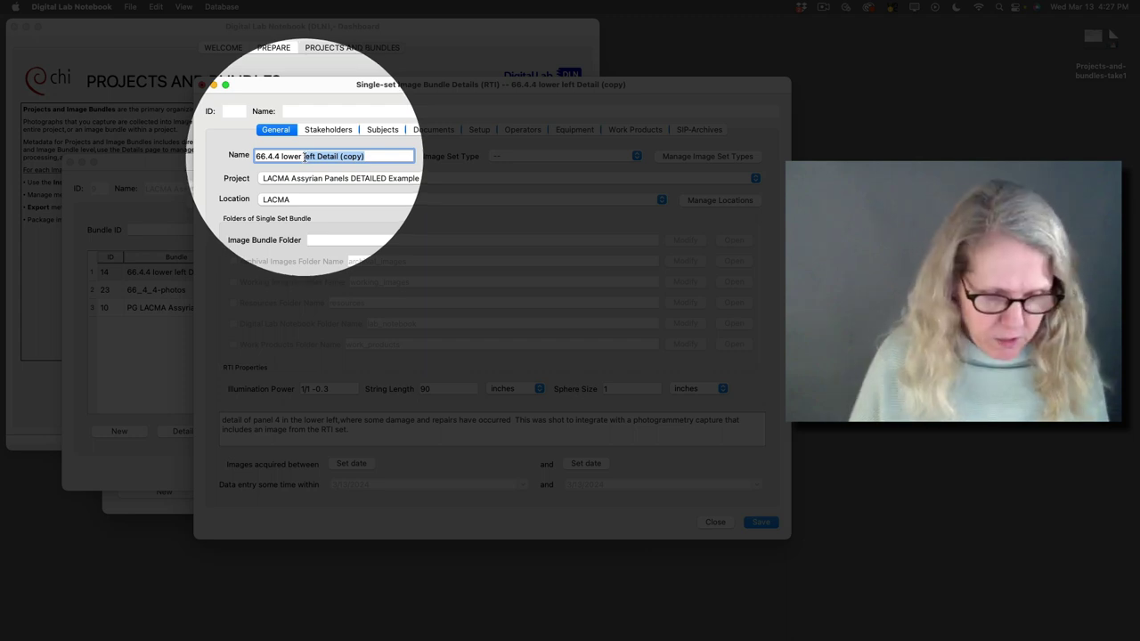
type("test")
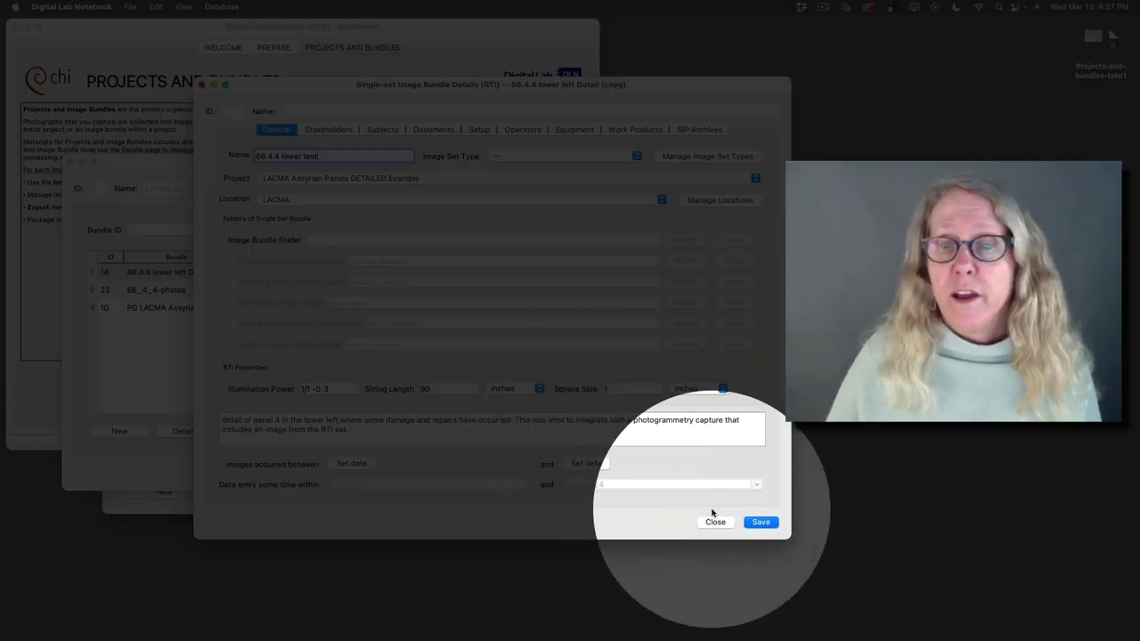
Save the renamed copy, carrying over the Equipment and Setup associations in the duplicate options
left_click(762, 523)
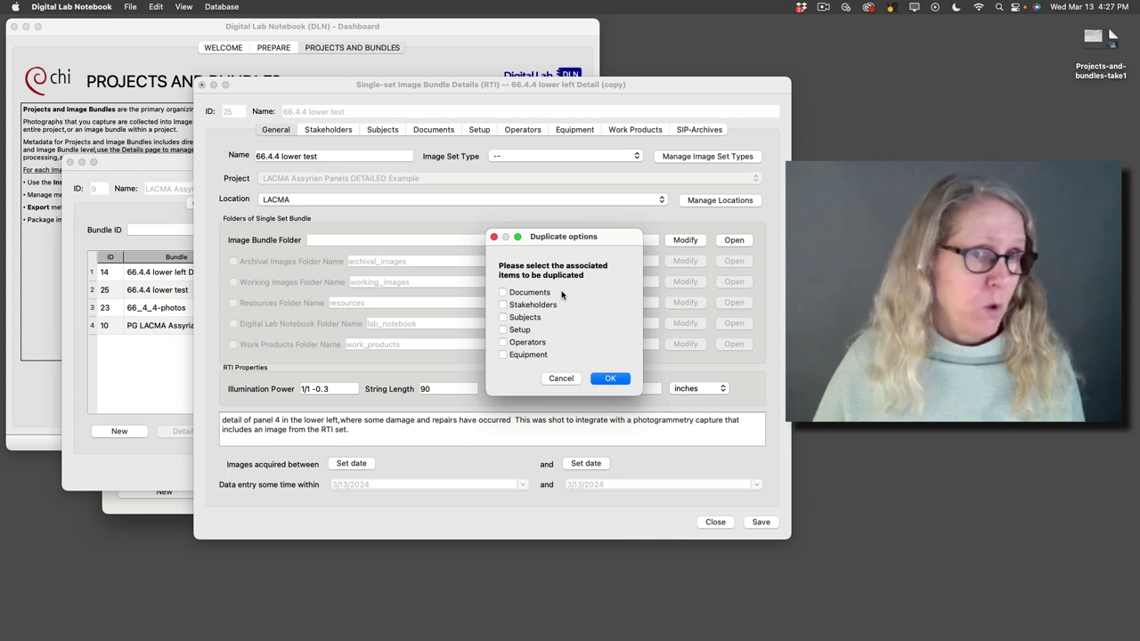
left_click(502, 355)
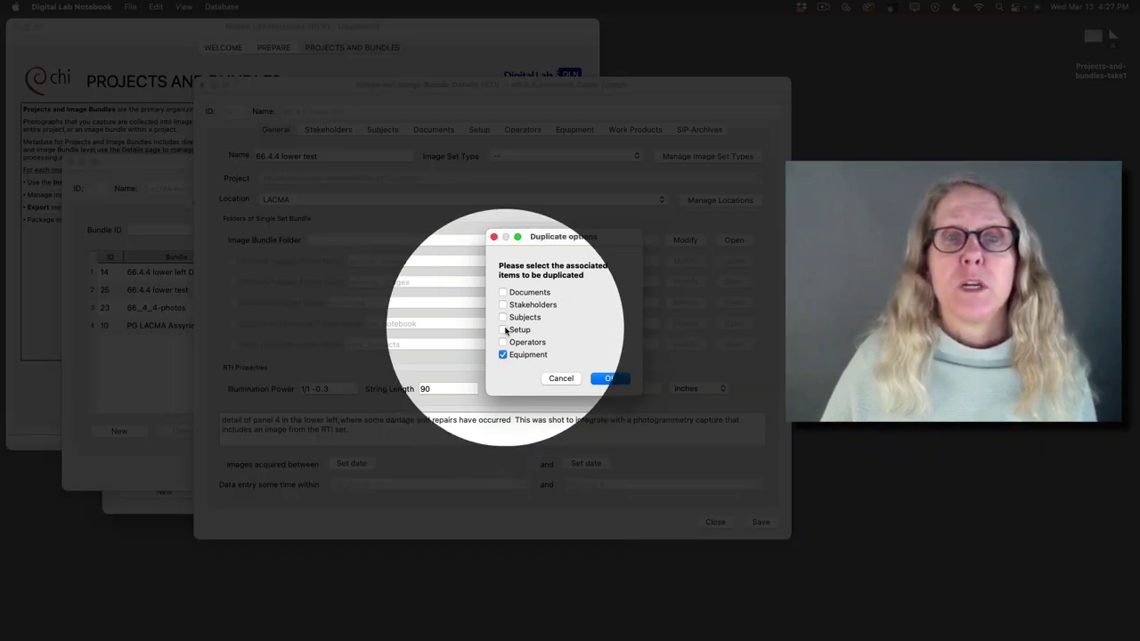
left_click(502, 329)
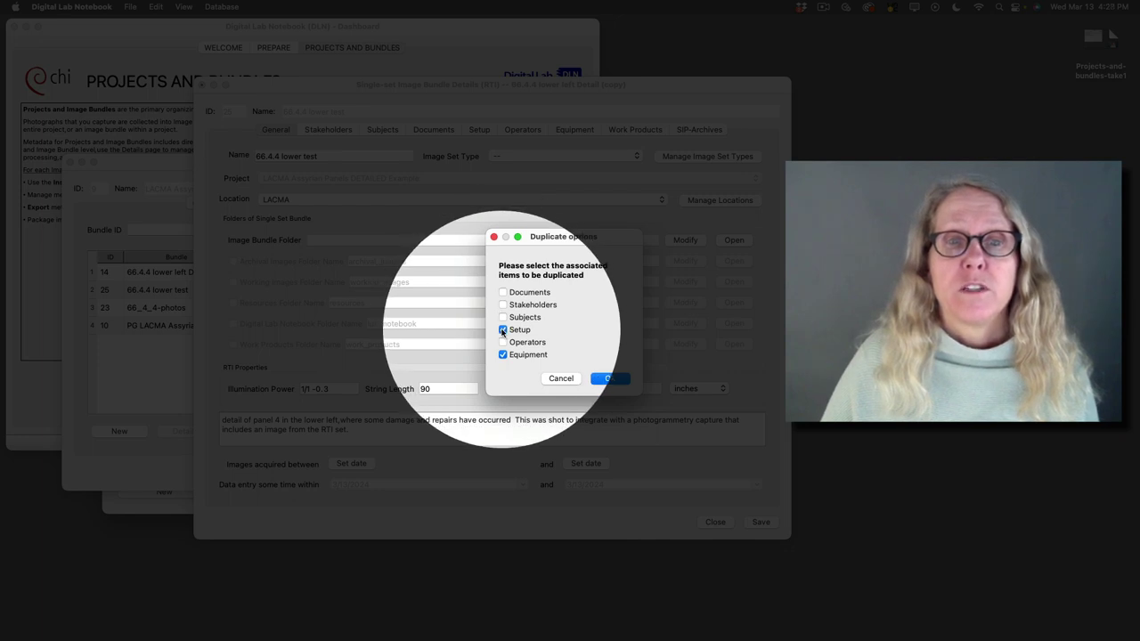
left_click(610, 379)
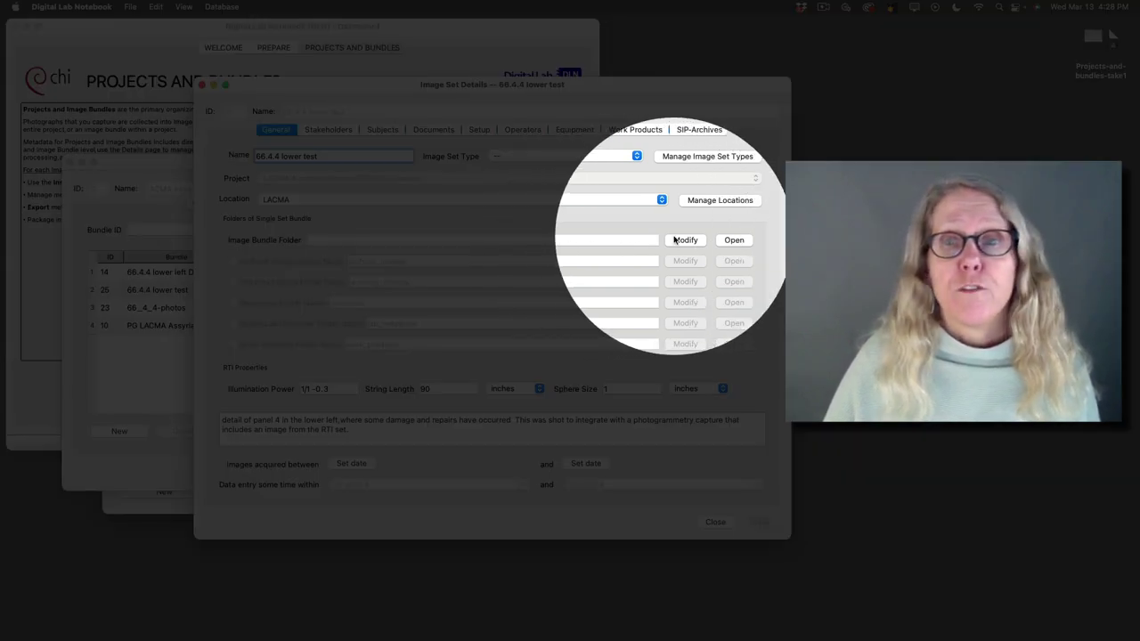
Point the Image Bundle Folder to a new test-rti folder inside LACMA-Assyrian-Detailed-Example
left_click(682, 240)
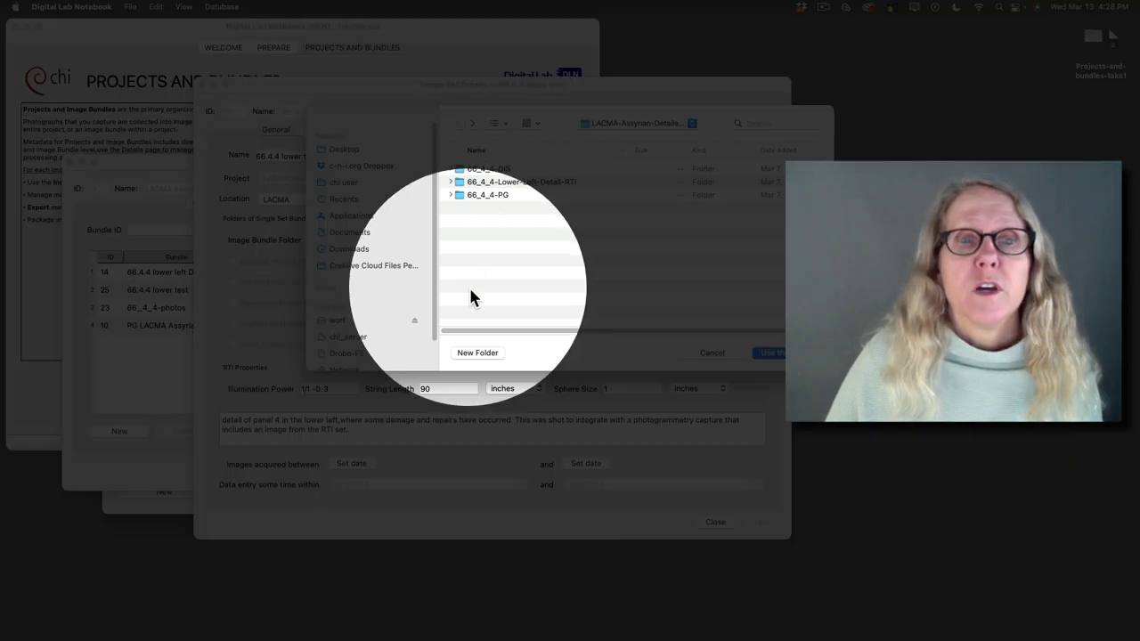
left_click(478, 354)
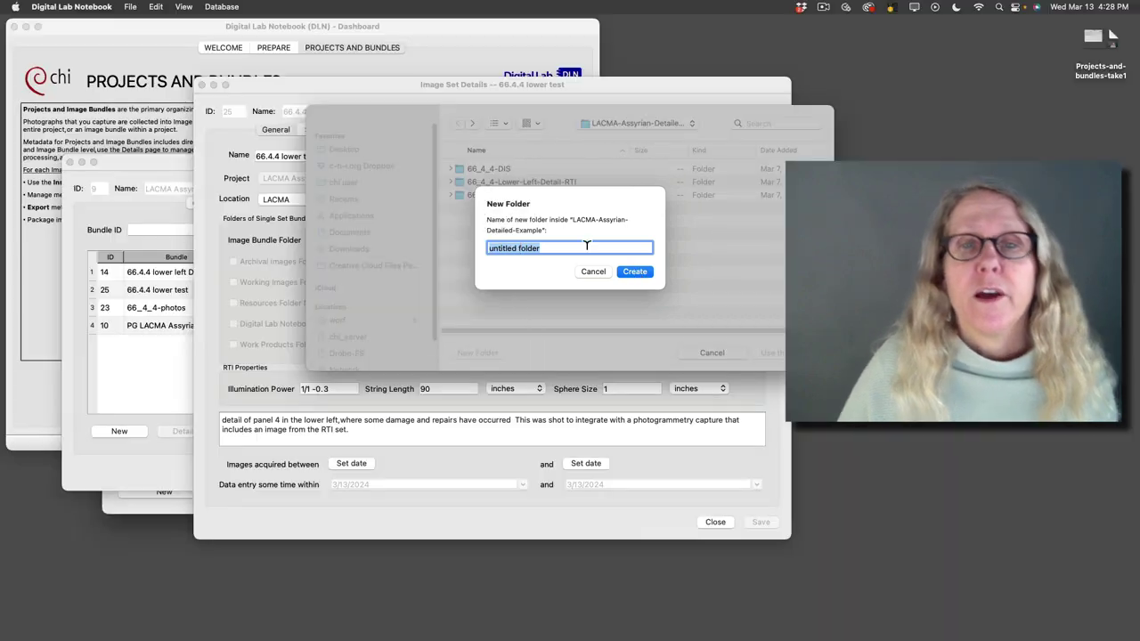
type("test")
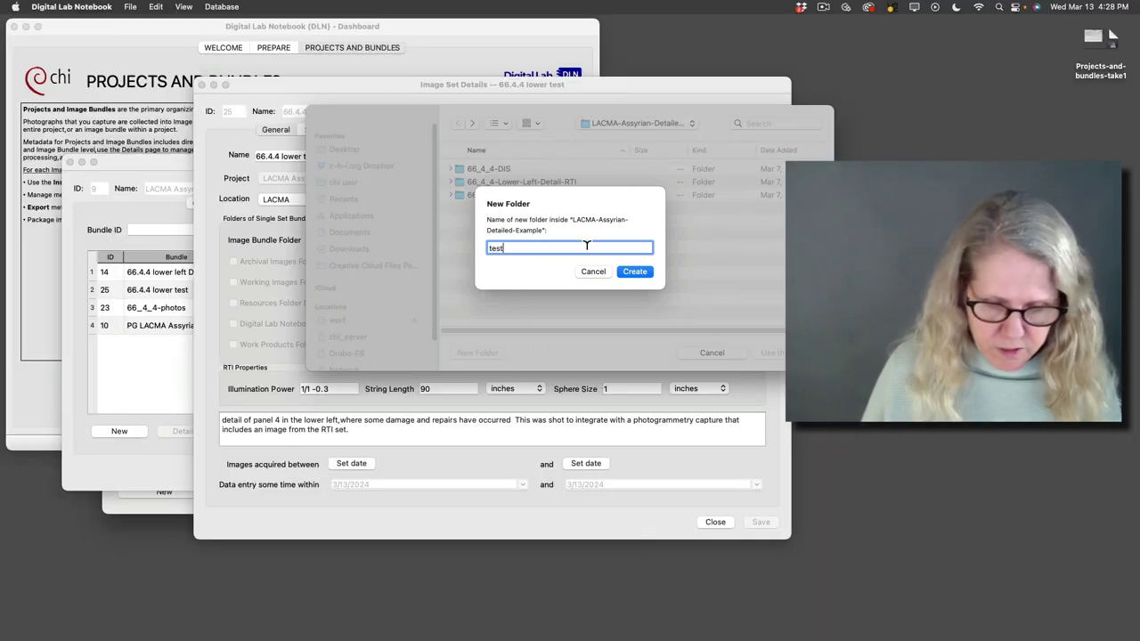
type("-rti")
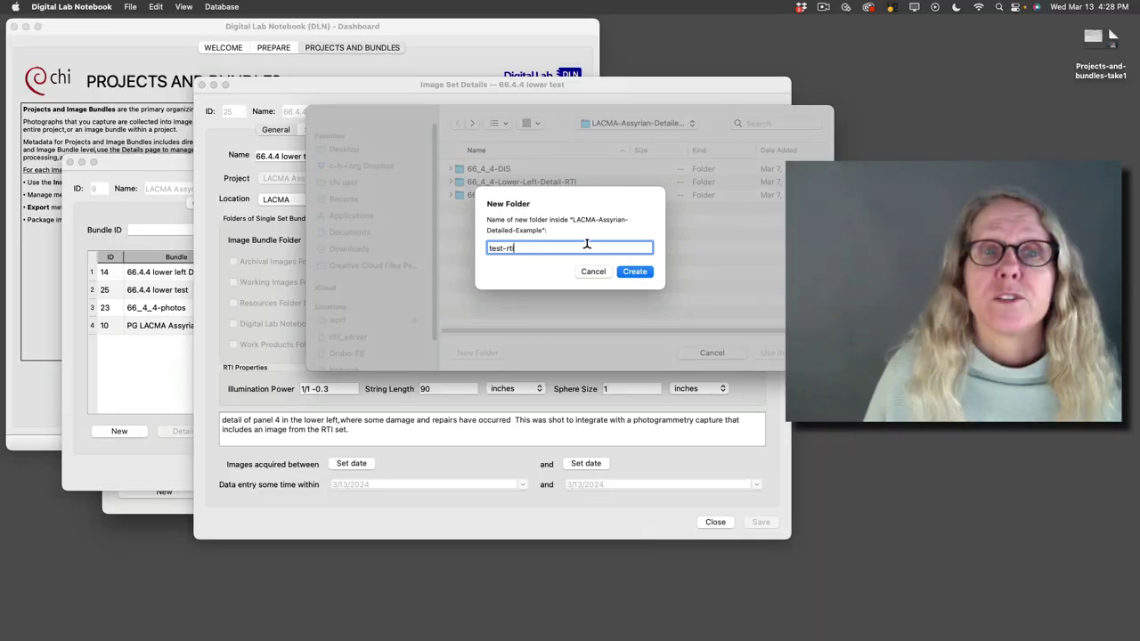
key("Return")
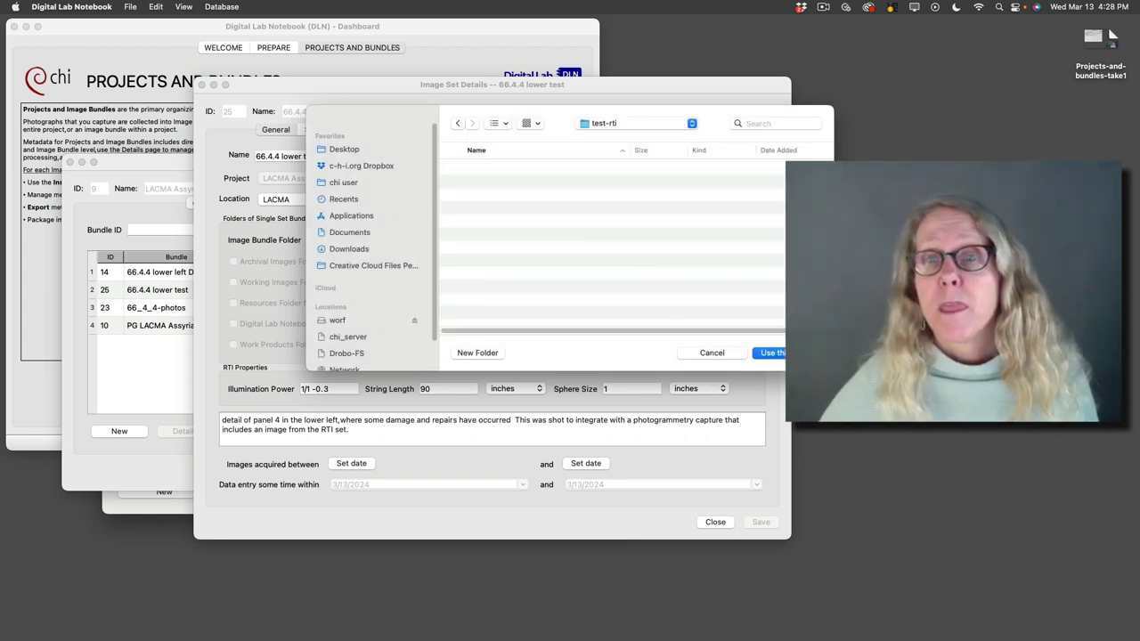
left_click(771, 353)
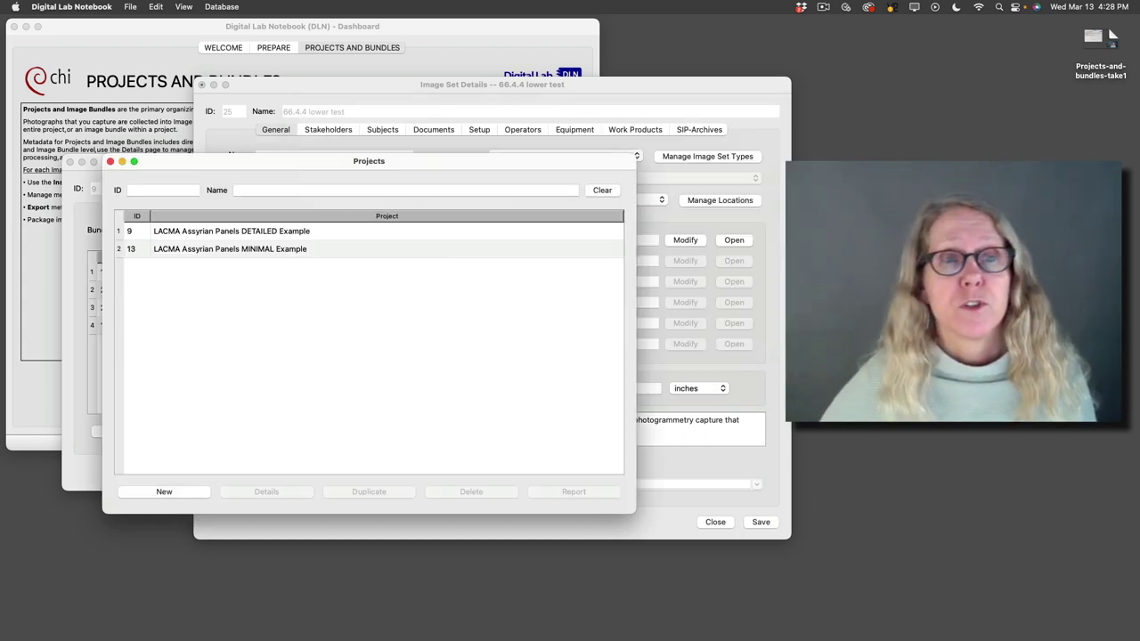
Enable and create the archival images, working images and work products subfolders on disk
left_click(320, 88)
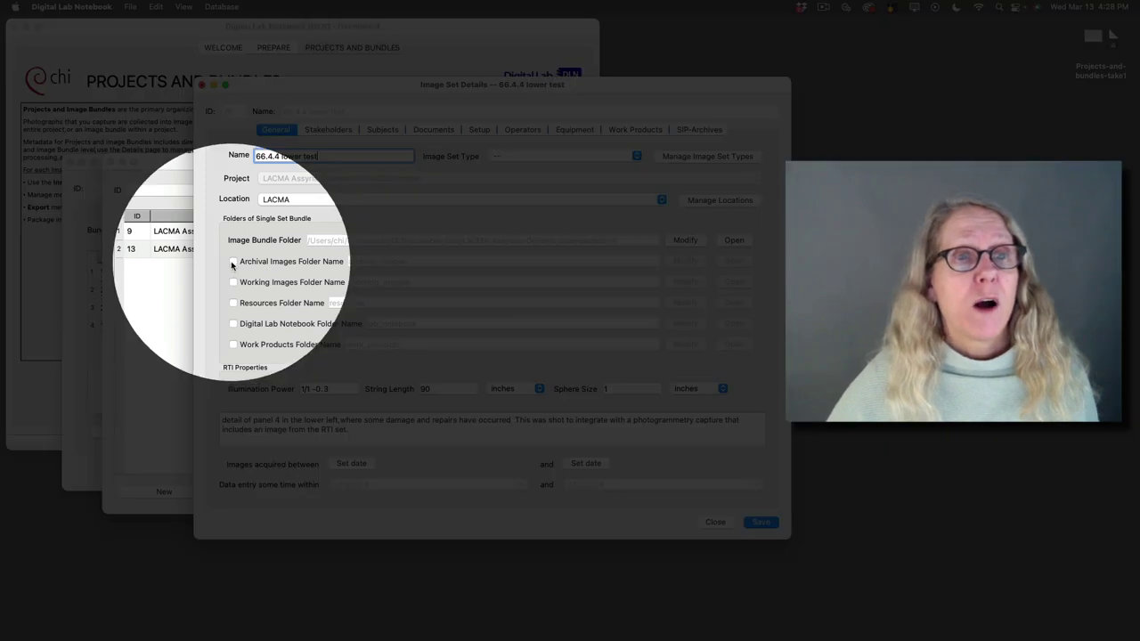
left_click(233, 263)
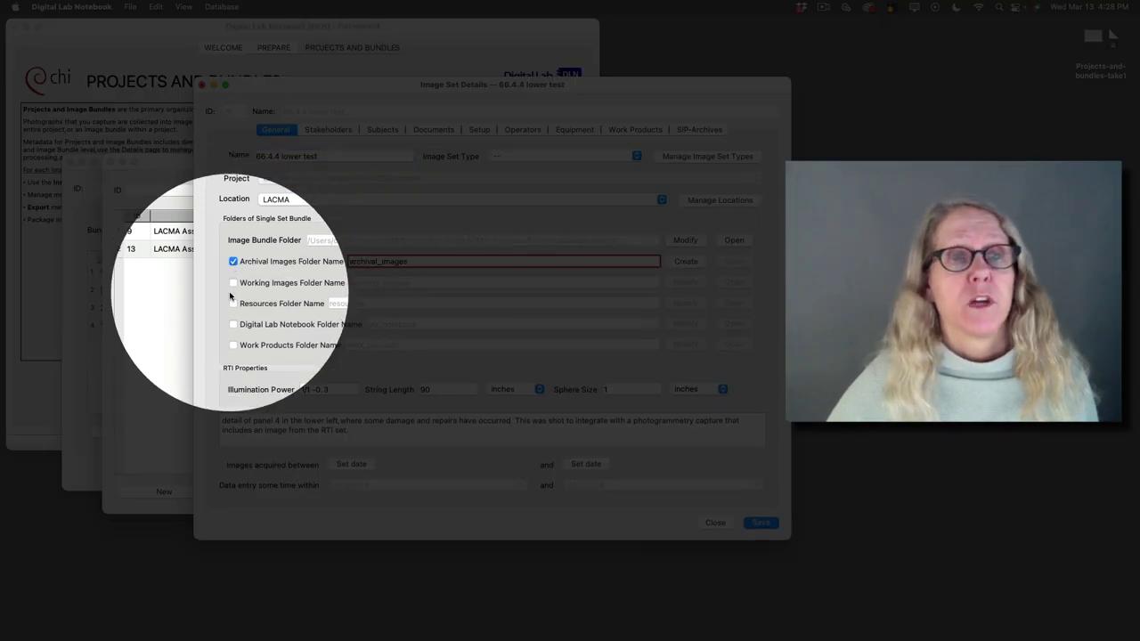
left_click(232, 284)
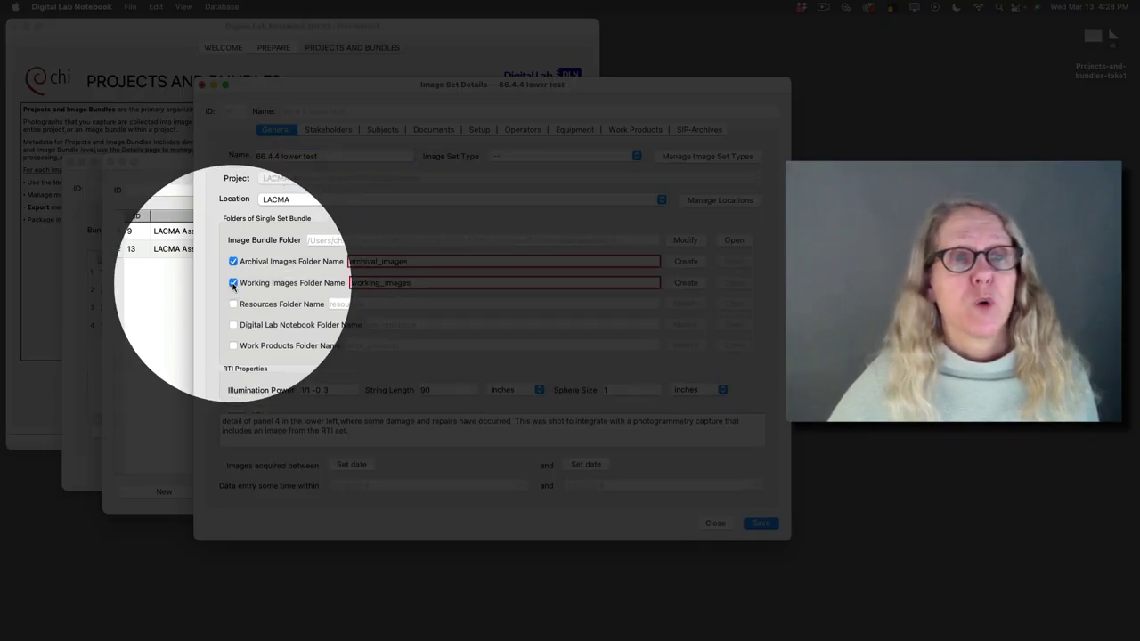
left_click(233, 346)
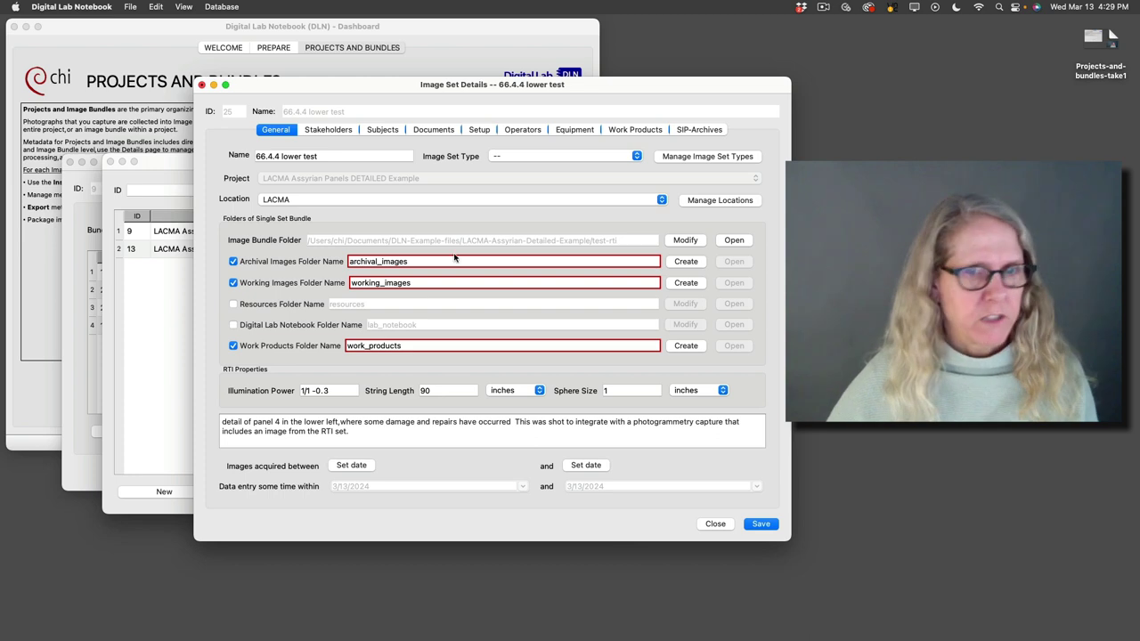
left_click(690, 261)
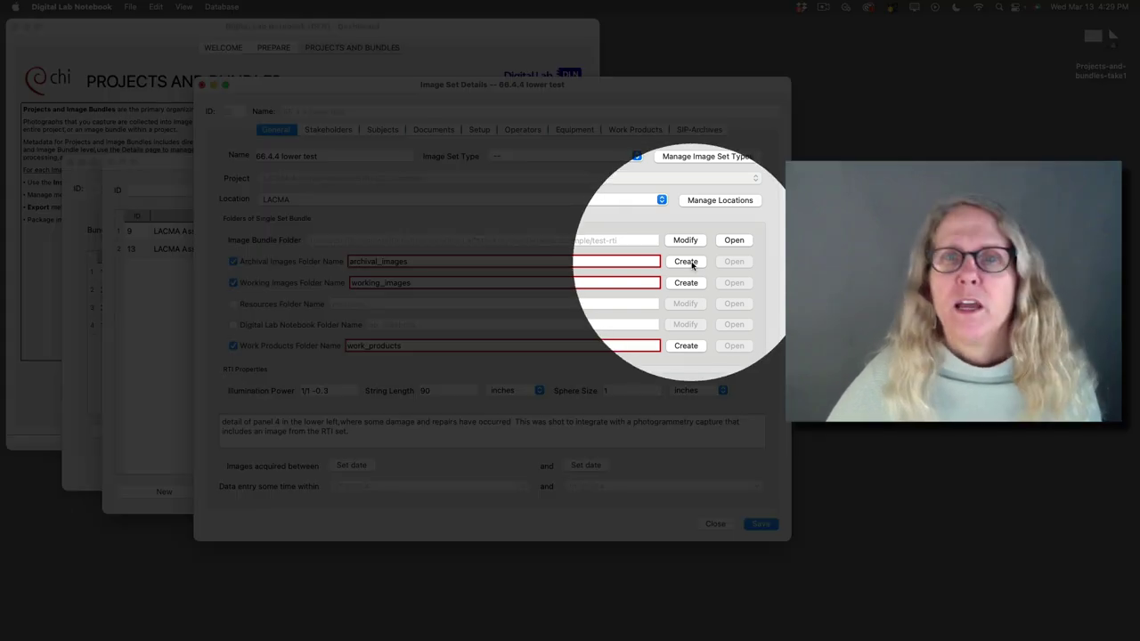
left_click(688, 282)
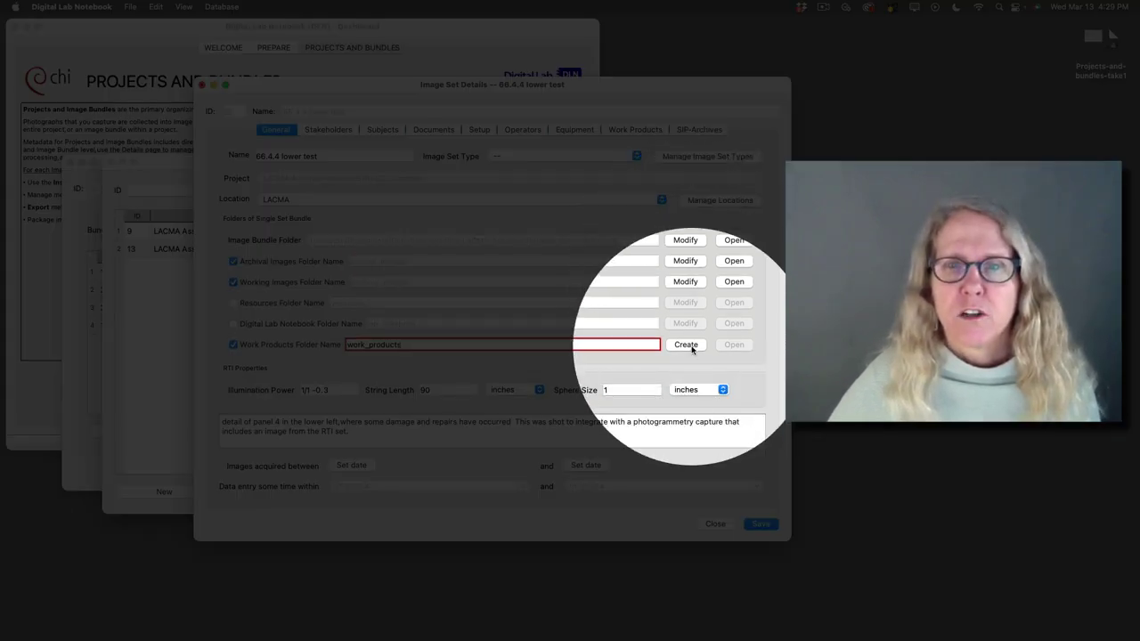
left_click(687, 345)
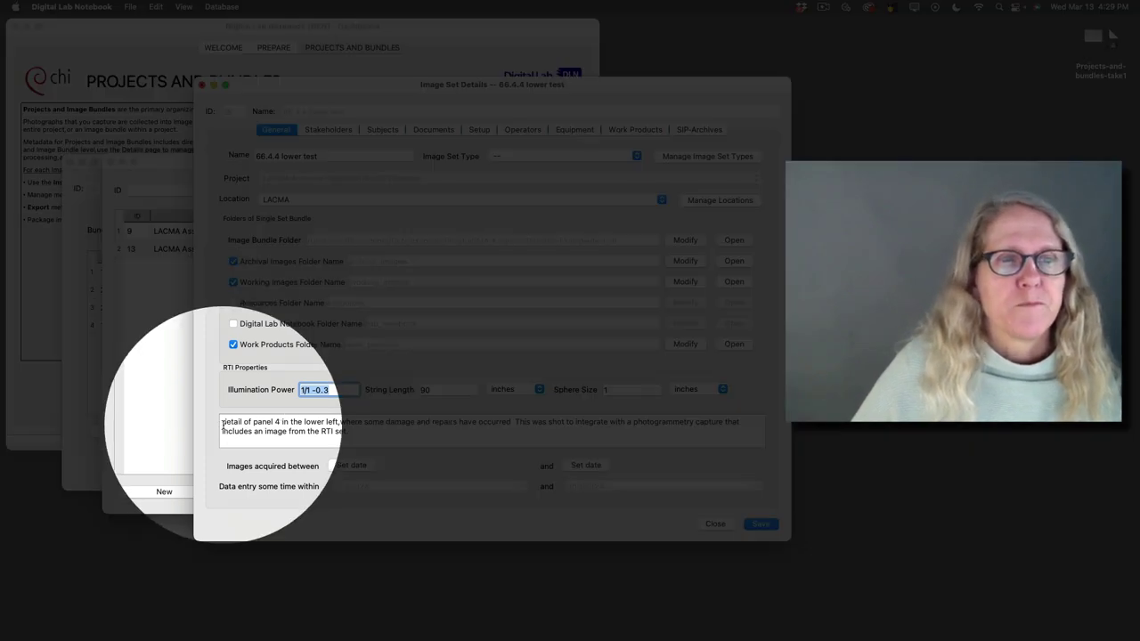
Delete the old Notes description and remove '-0.3' so Illumination Power reads 1/1
left_click_drag(223, 427, 353, 437)
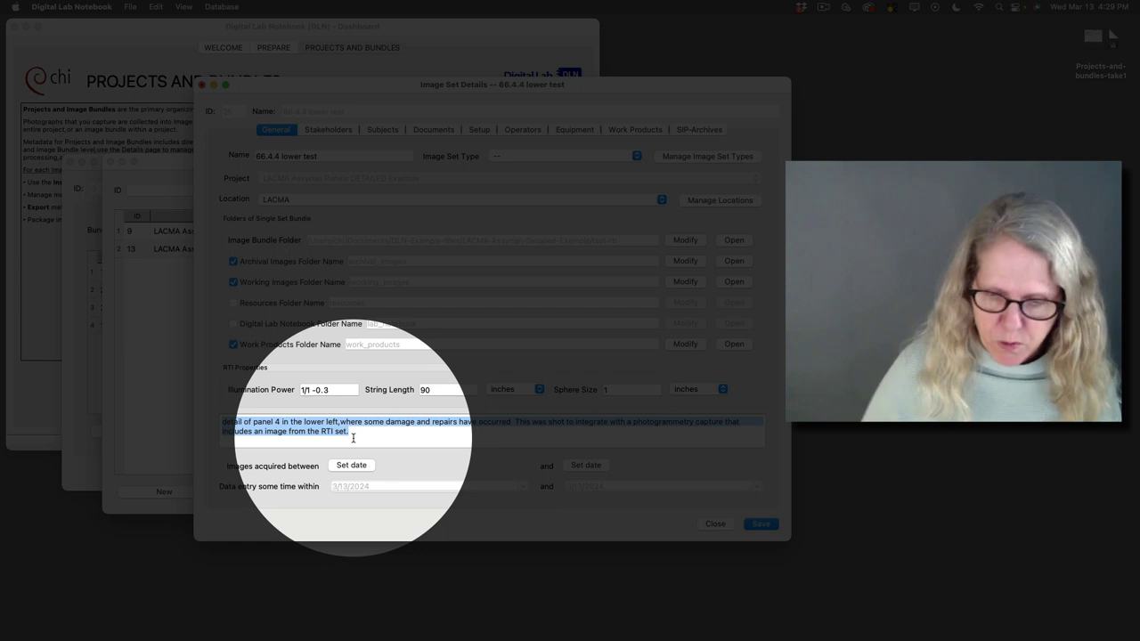
key("BackSpace")
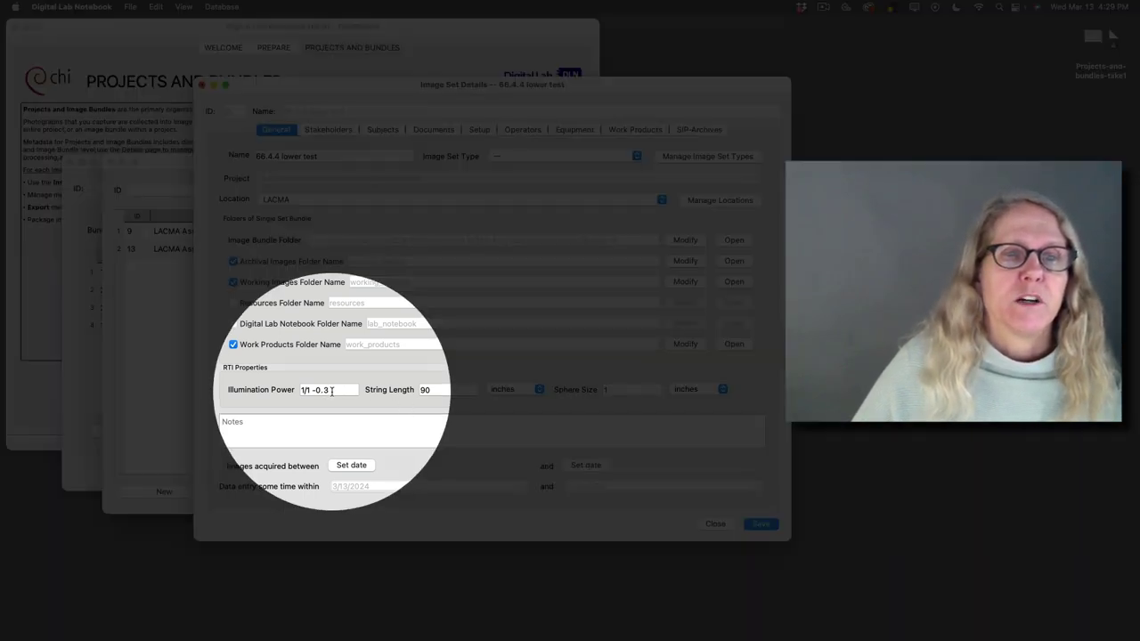
left_click(341, 391)
key("BackSpace")
key("BackSpace")
key("BackSpace")
key("BackSpace")
key("BackSpace")
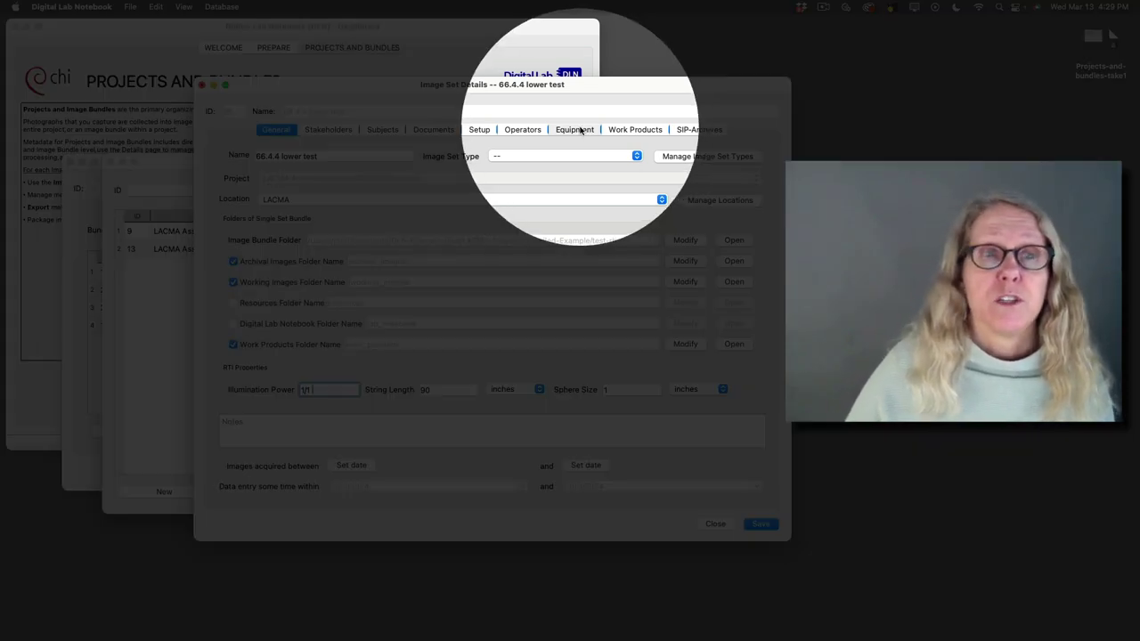
Remove the Macro 100mm f/2.8 lens from the set's associated equipment
left_click(577, 130)
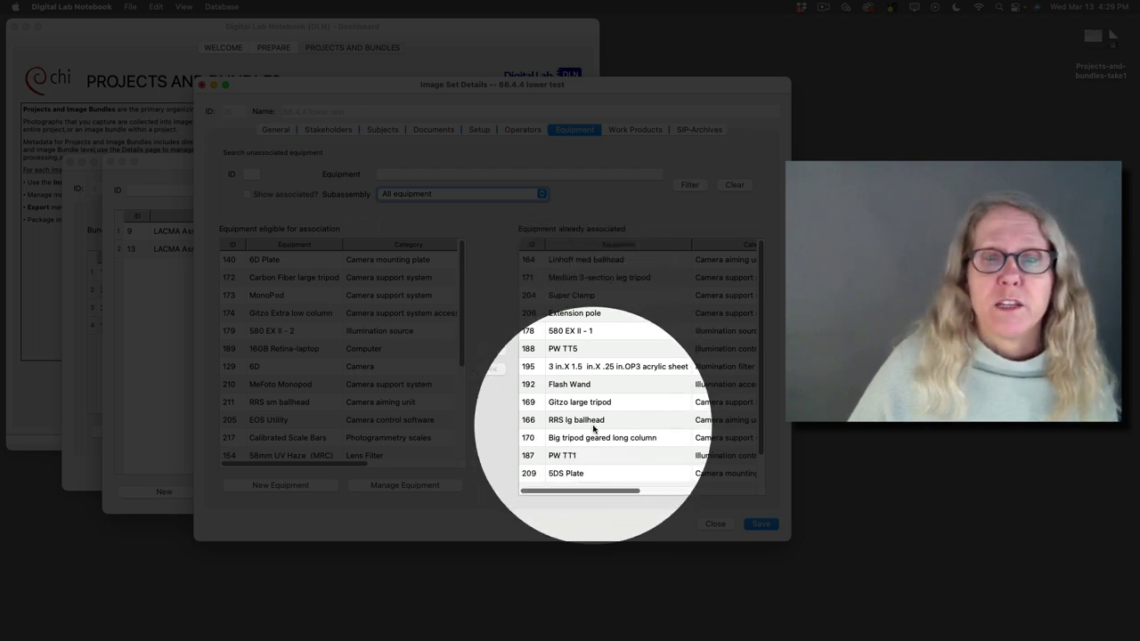
scroll(762, 461, "down", 2)
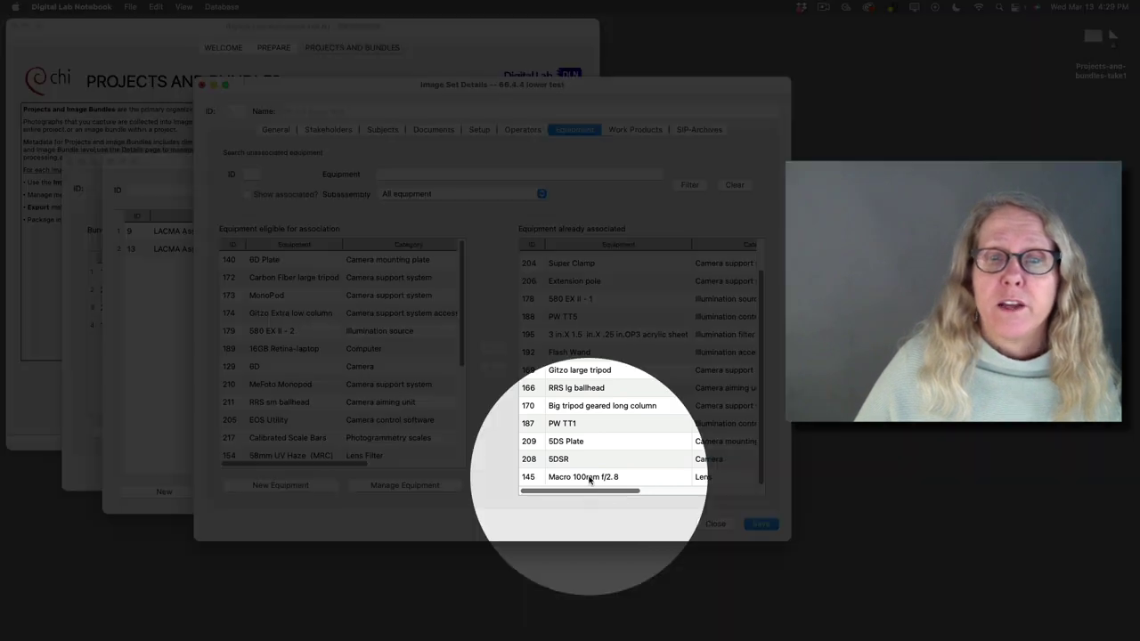
left_click(583, 477)
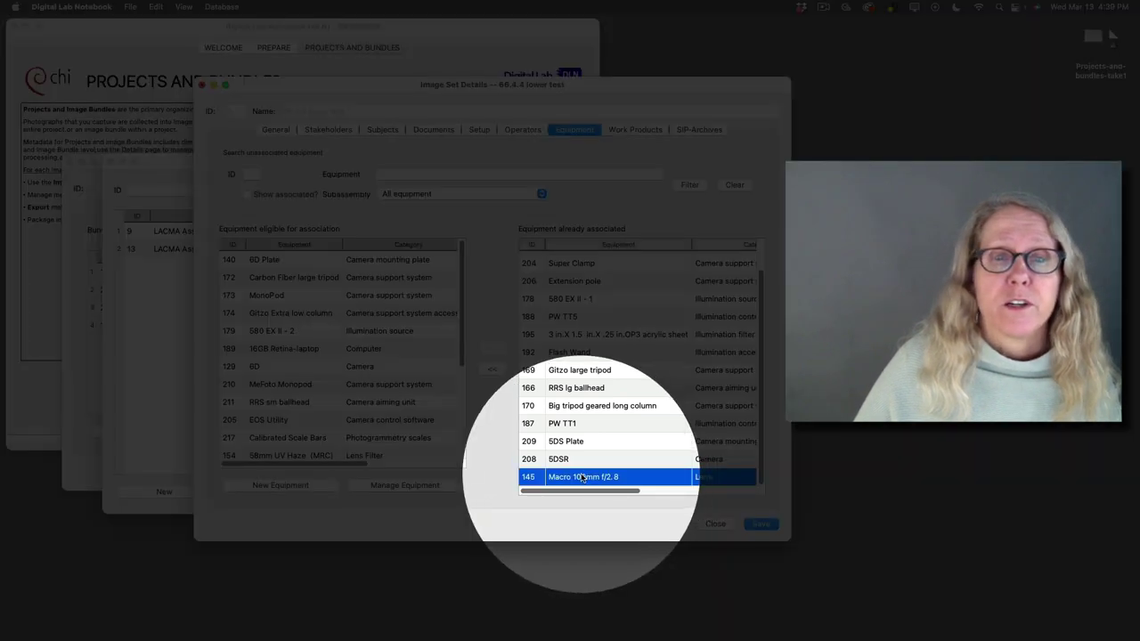
left_click(491, 368)
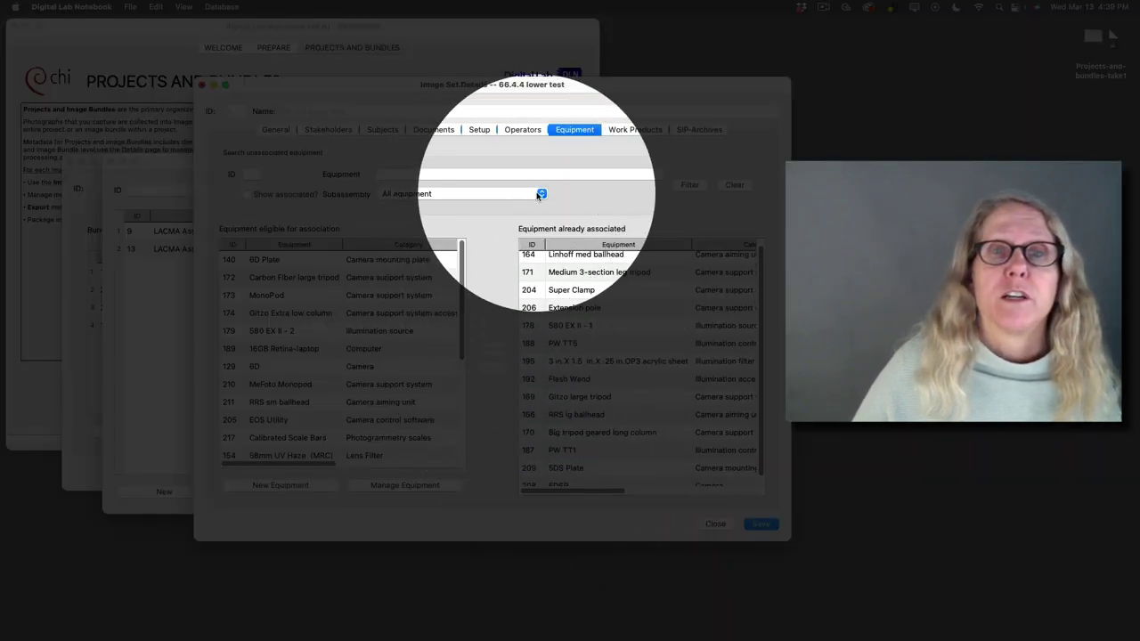
Search eligible equipment for 'macro', associate the compact macro 50mm lens, and save
left_click(539, 194)
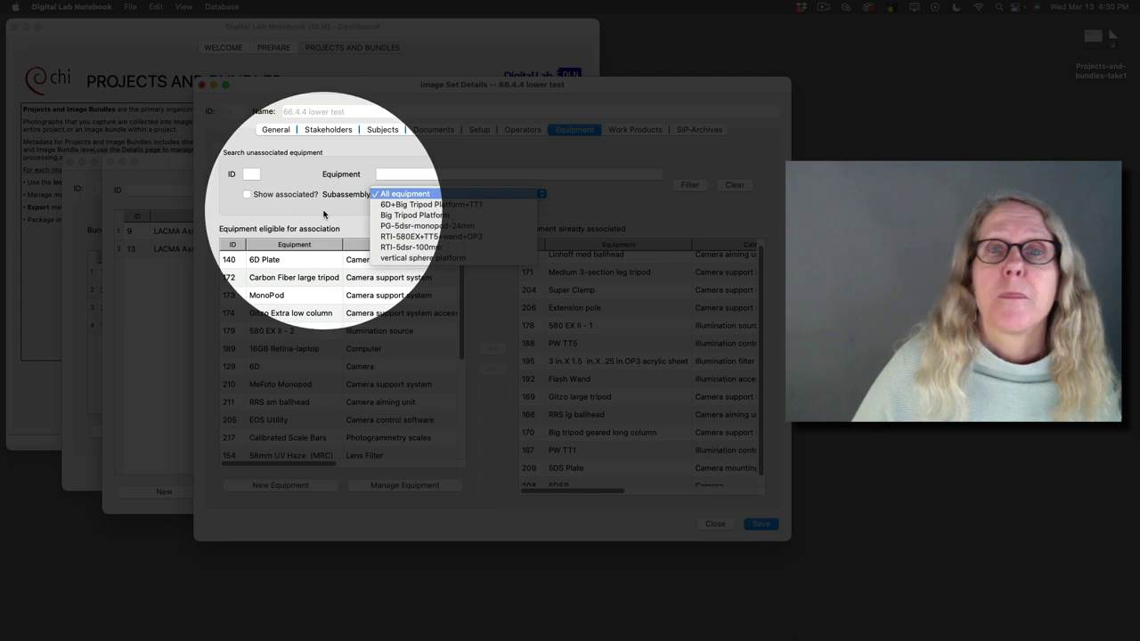
left_click(414, 173)
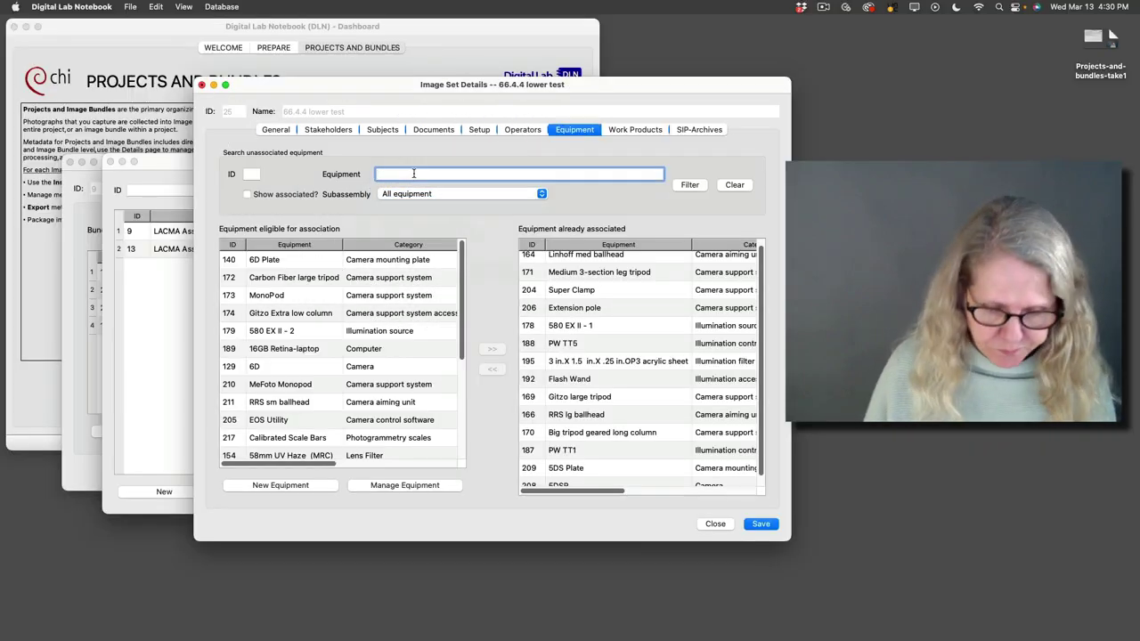
type("macro")
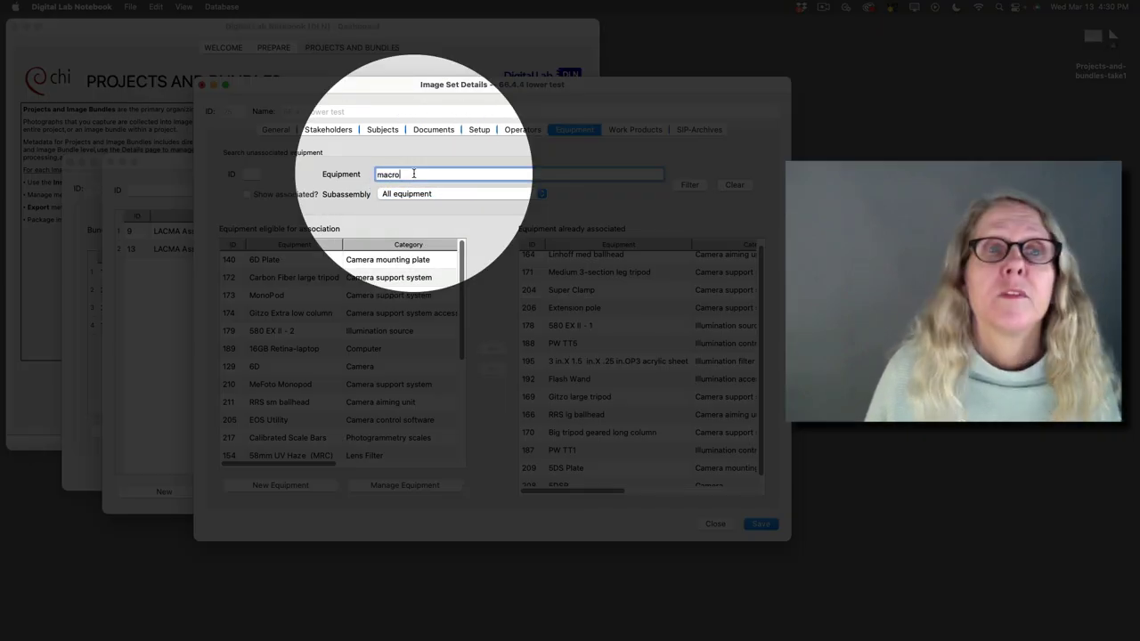
key("Return")
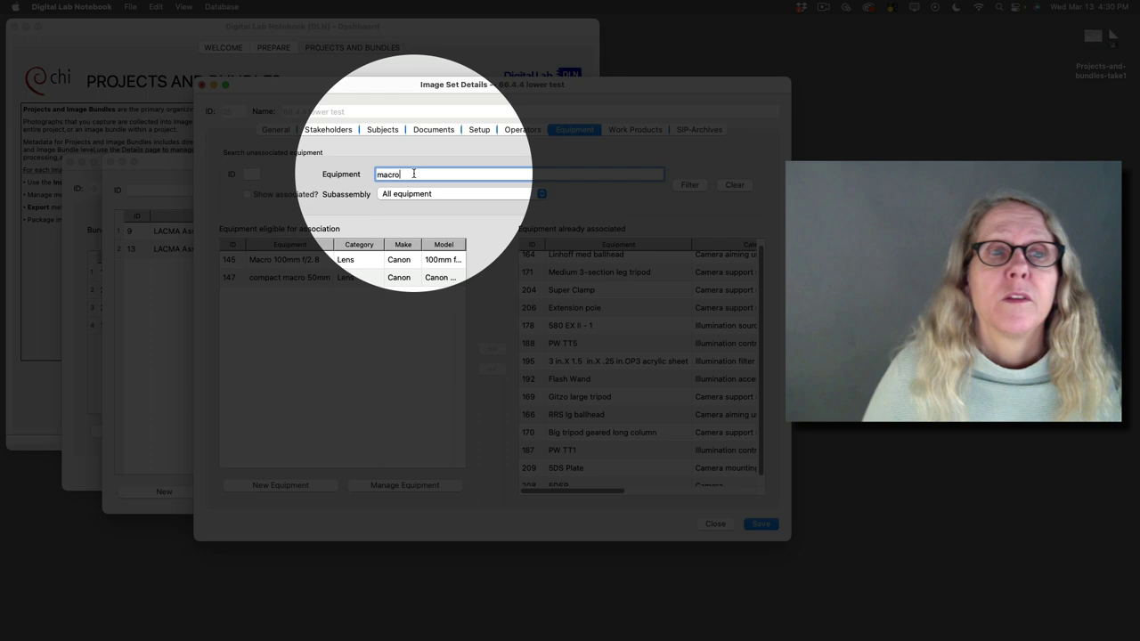
left_click(296, 277)
left_click(492, 349)
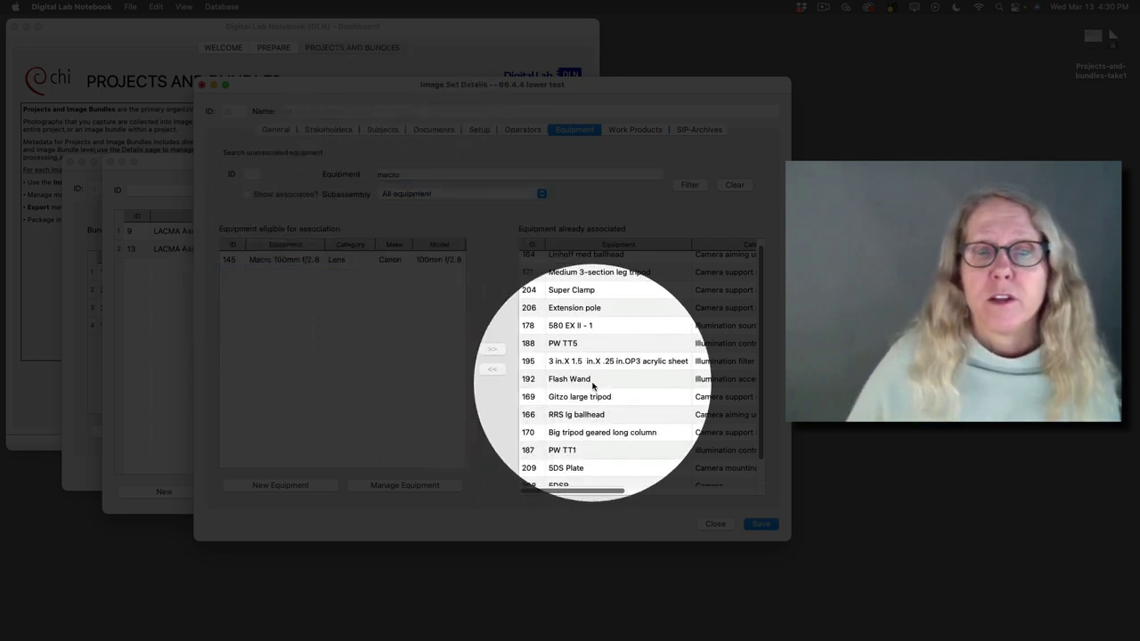
scroll(752, 409, "down", 2)
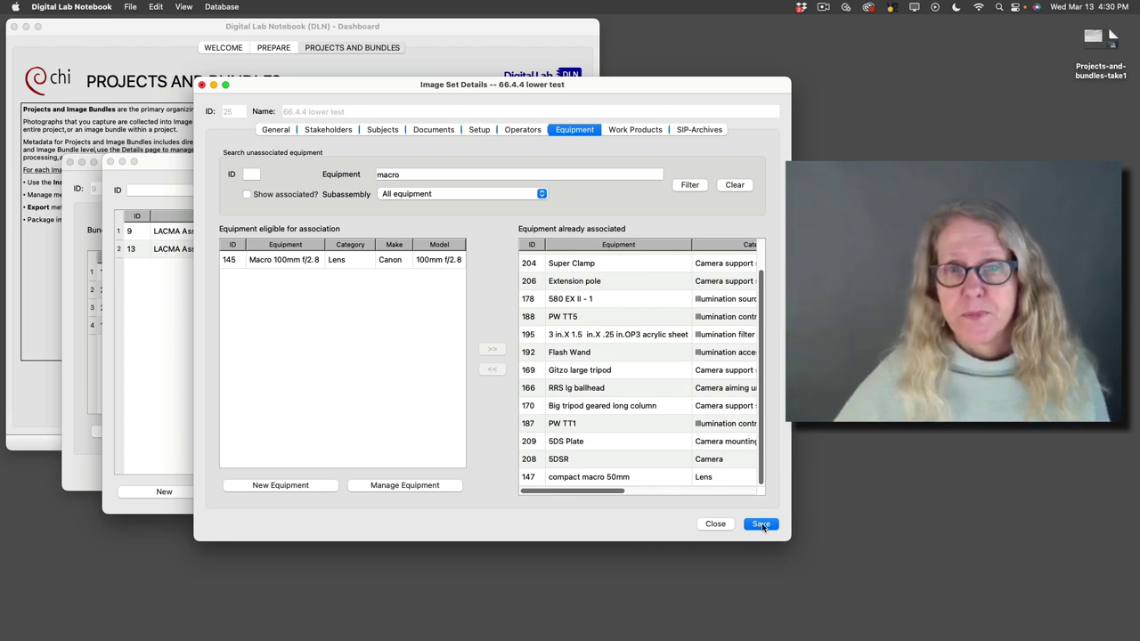
left_click(762, 525)
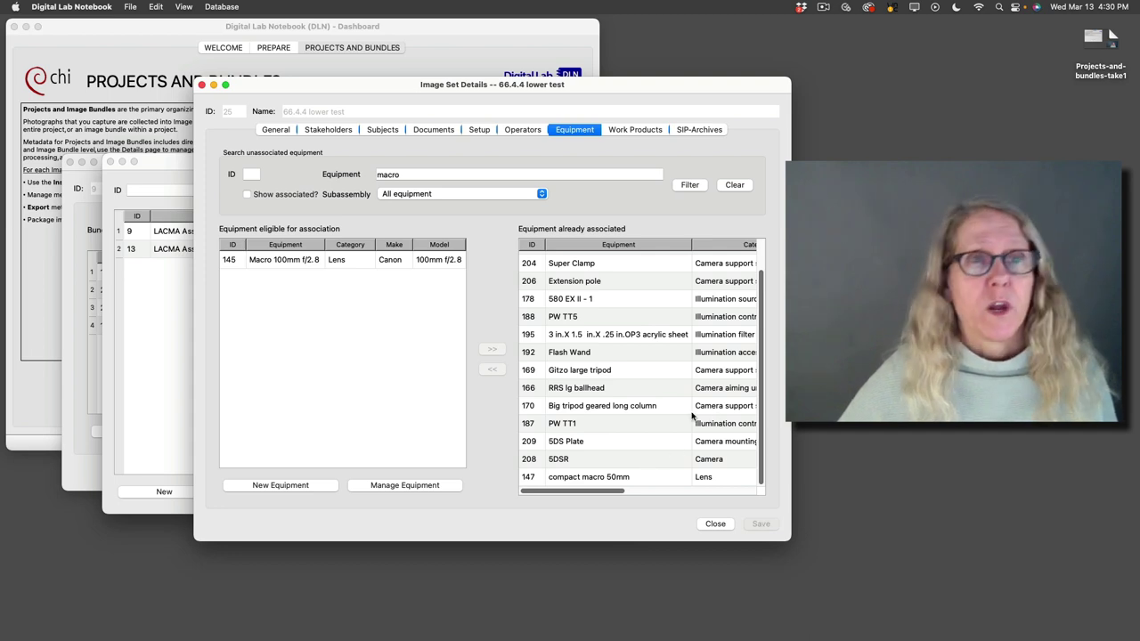
Close the 66.4.4 lower test details and move the Projects window aside
left_click(202, 85)
left_click_drag(183, 168, 212, 157)
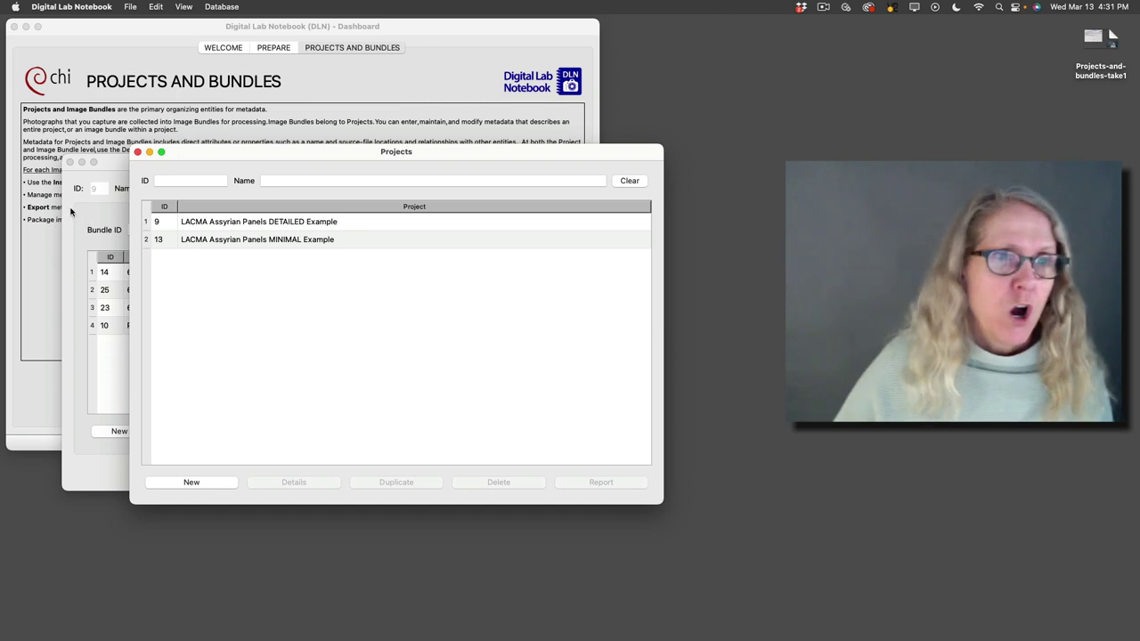
Open image set 66.4.4 PG LACMA 24mm 7ft from the PG LACMA Assyrian Panels bundle and show its setup photos
left_click(71, 211)
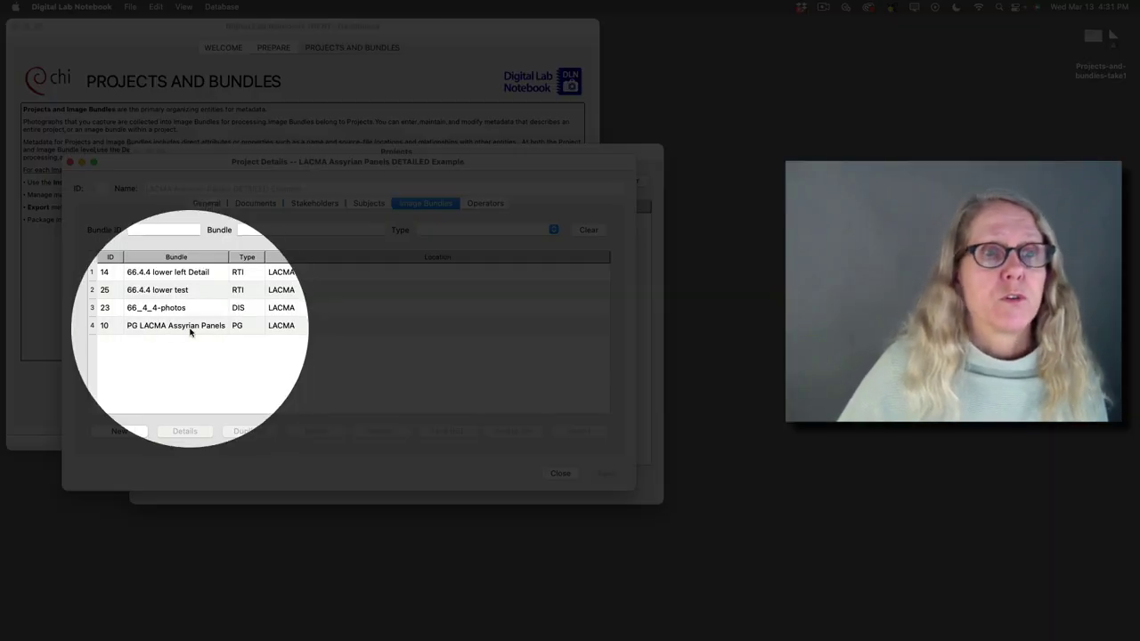
double_click(190, 327)
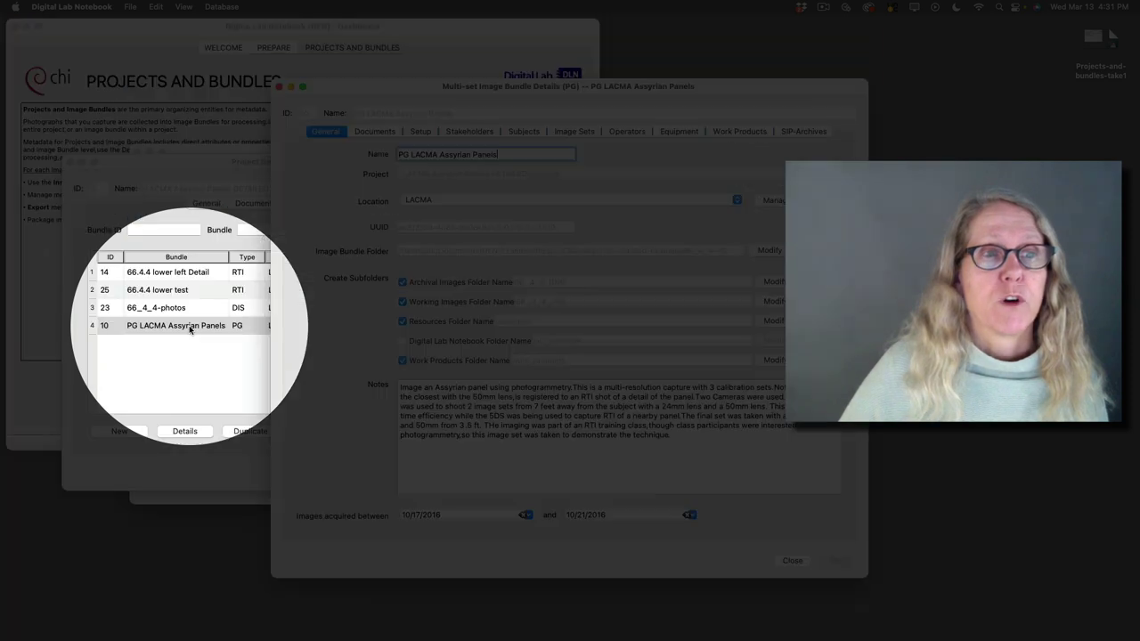
left_click_drag(394, 89, 220, 81)
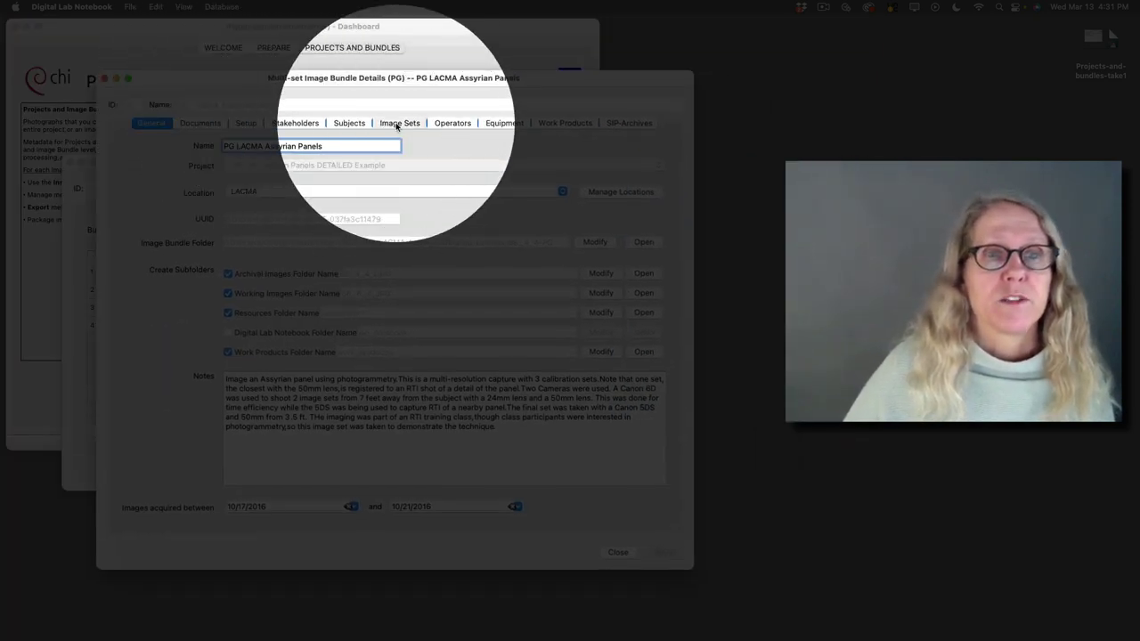
left_click(397, 124)
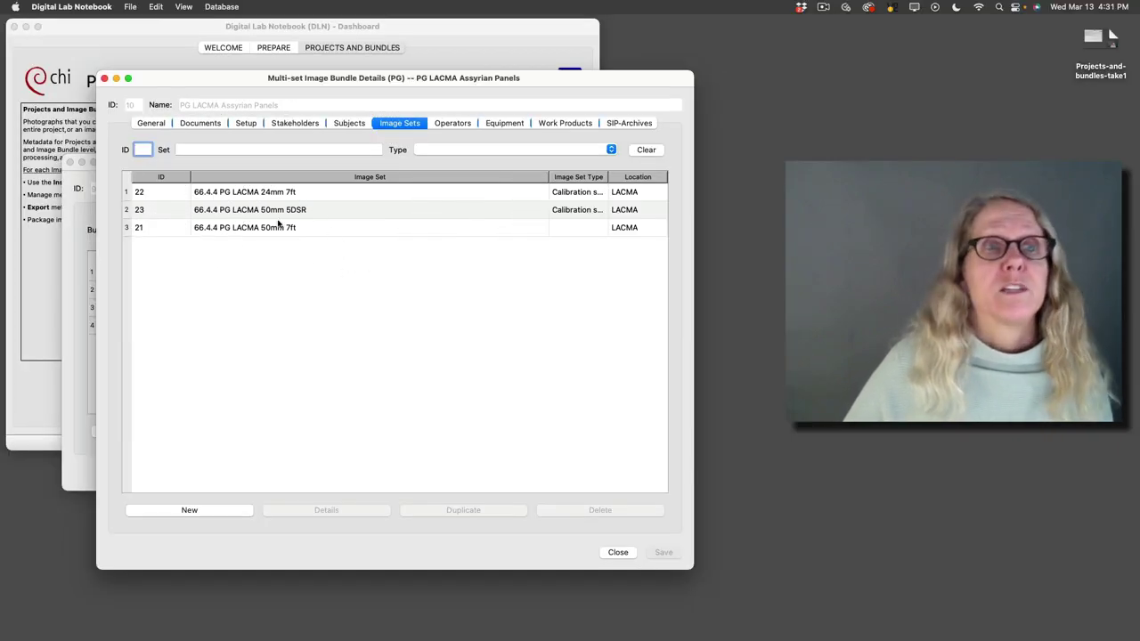
double_click(265, 192)
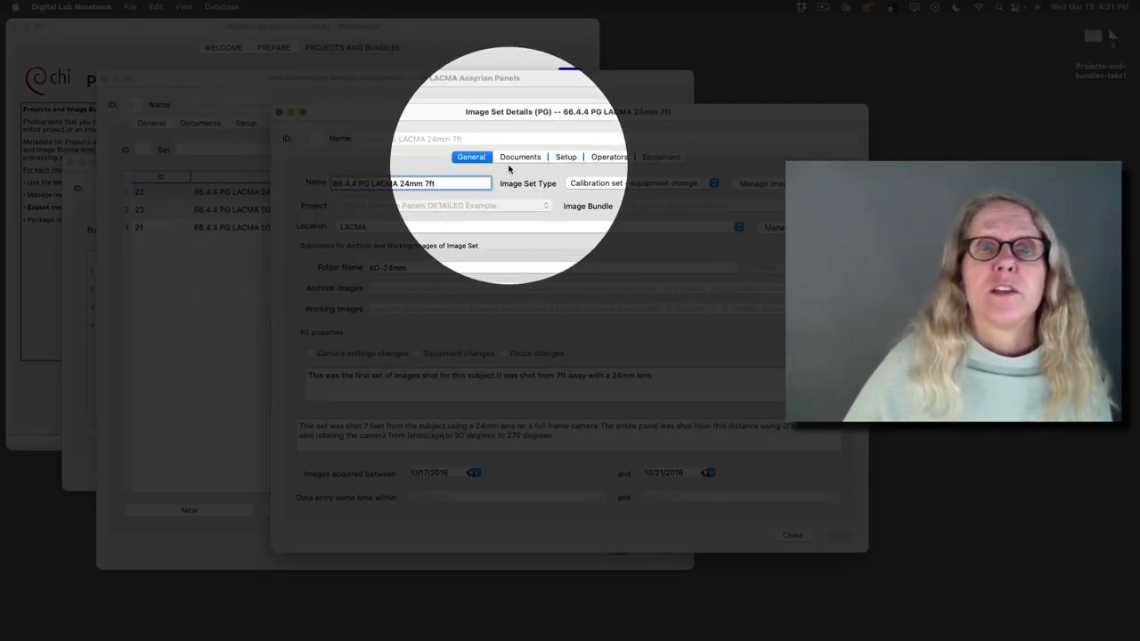
left_click(666, 155)
left_click(567, 157)
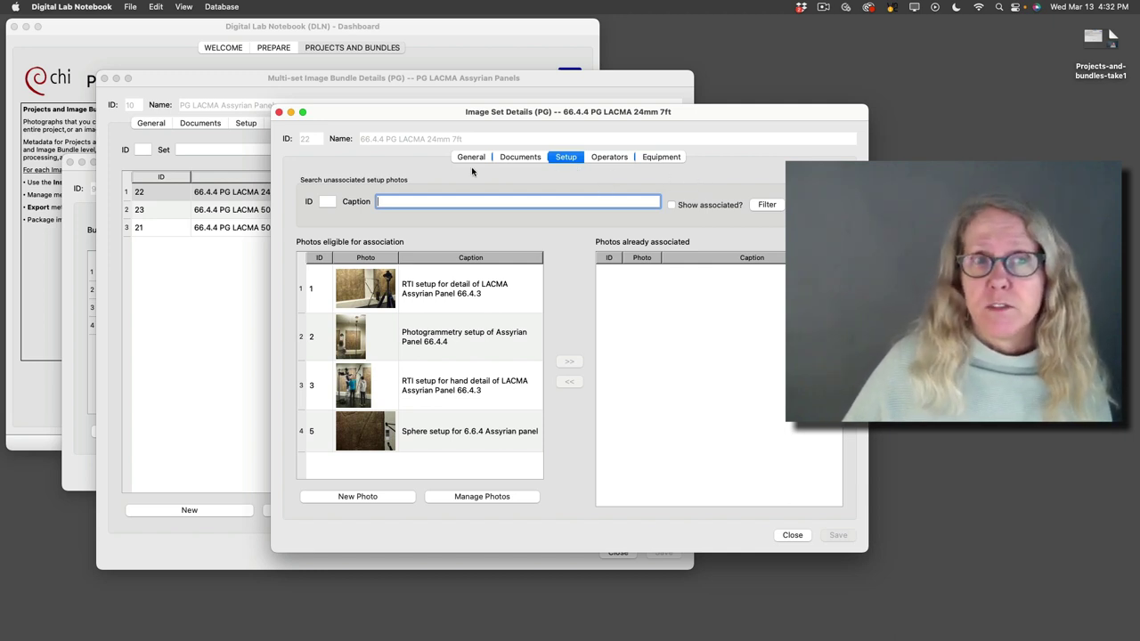
Close the 24mm 7ft image set, the multi-set bundle details and the Projects window
left_click(279, 113)
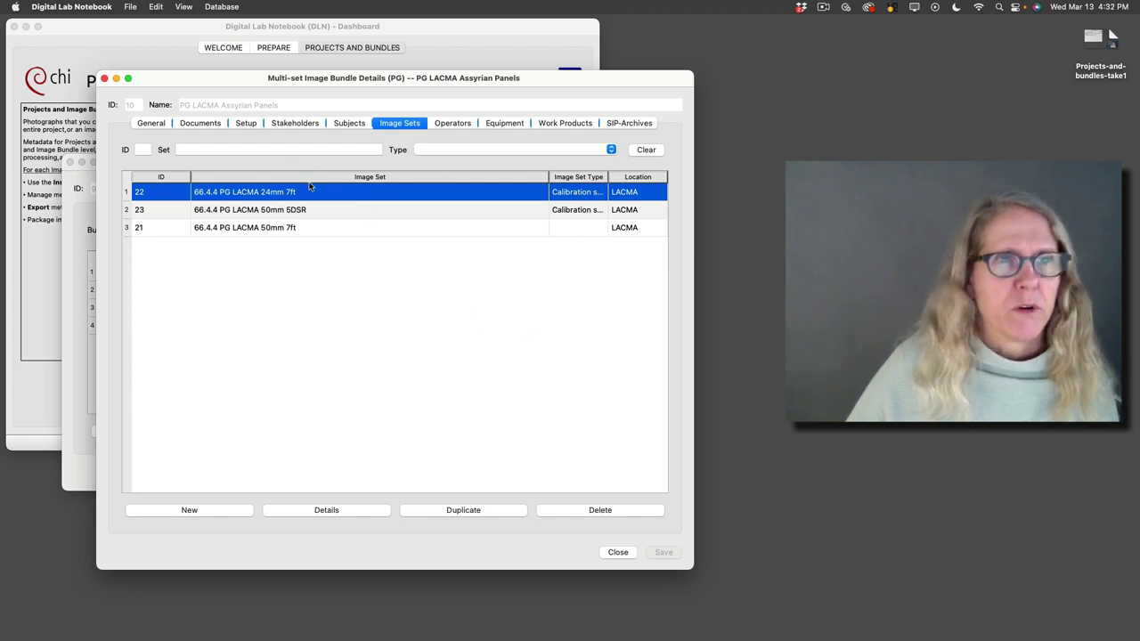
left_click(105, 78)
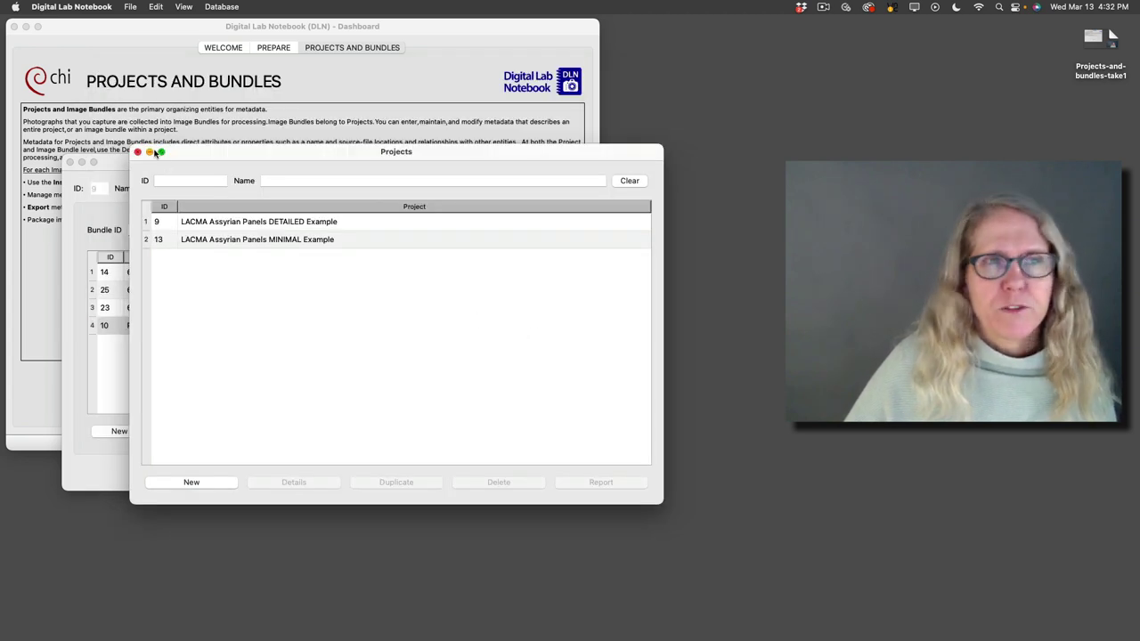
left_click(138, 153)
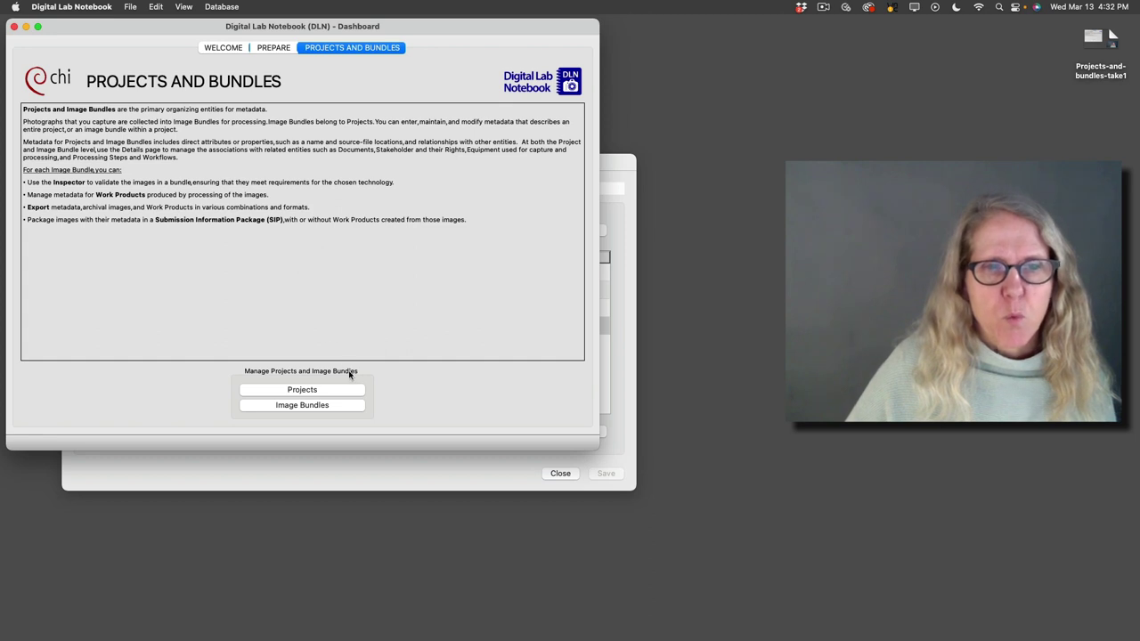